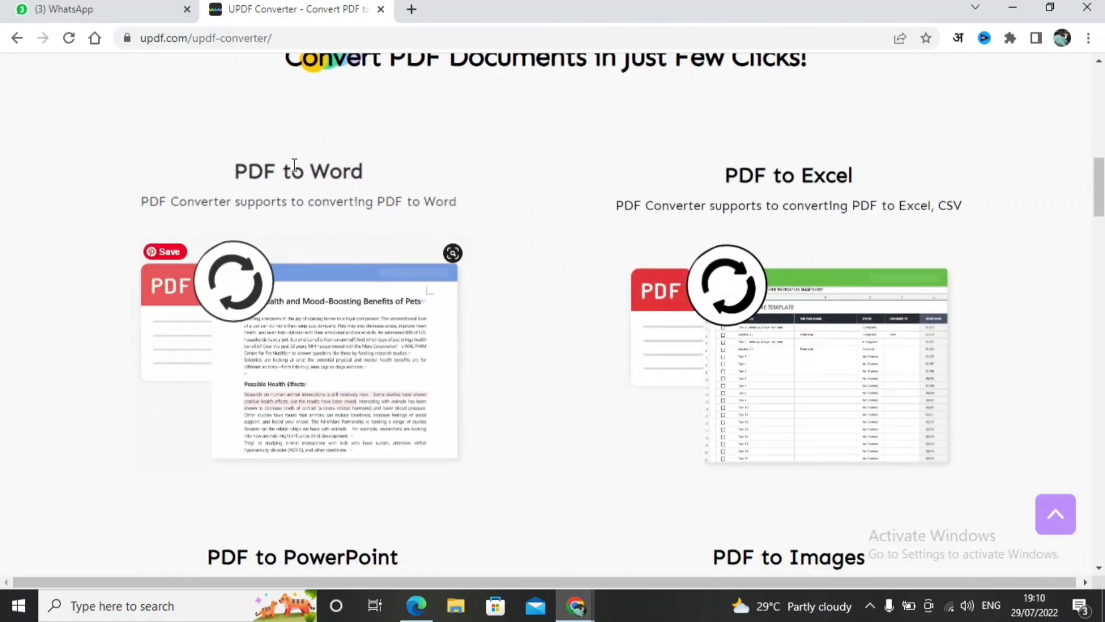
# - Examine the UPDF Converter page's supported conversion formats and its section on converting scanned PDFs to editable formats
pyautogui.scroll(-5, 427, 198)
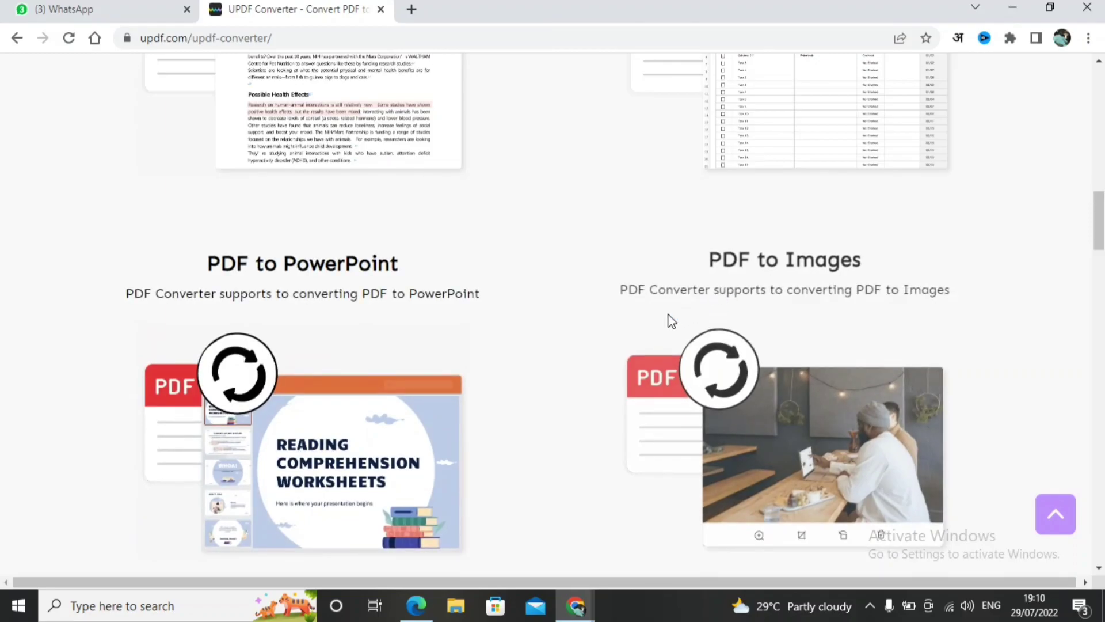
pyautogui.scroll(-7, 670, 321)
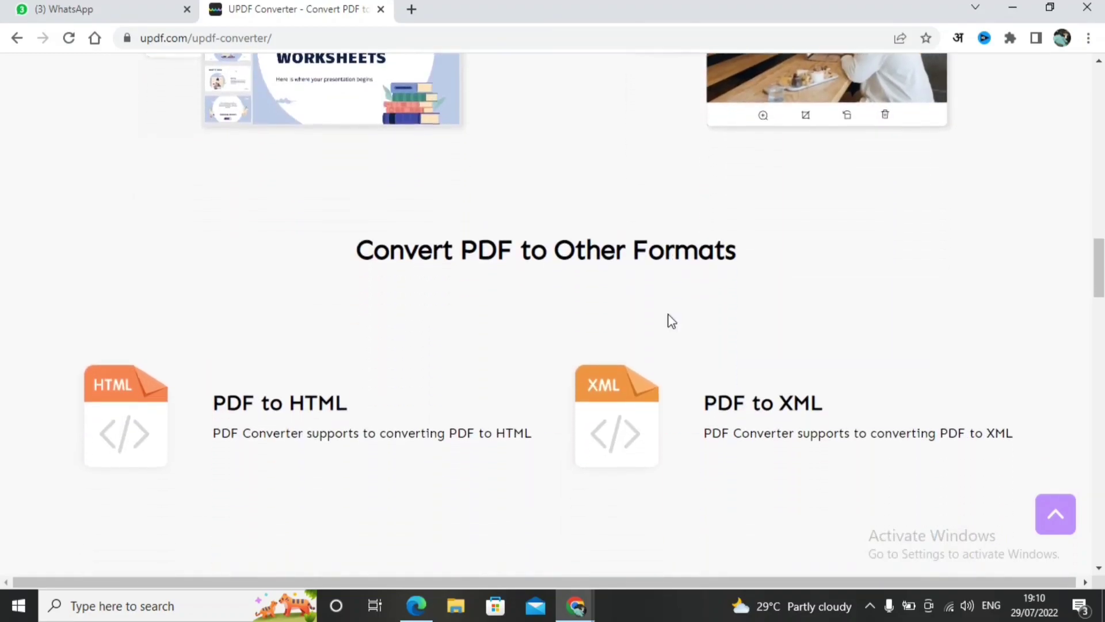
pyautogui.scroll(-4, 671, 320)
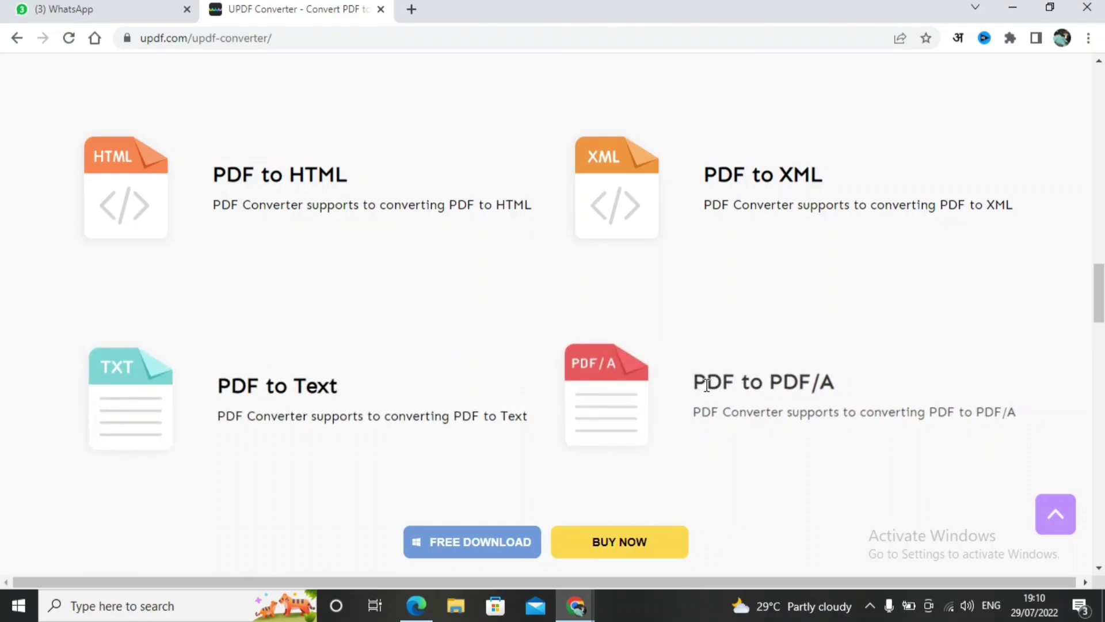
pyautogui.scroll(-3, 671, 340)
pyautogui.scroll(-3, 668, 340)
pyautogui.scroll(6, 425, 380)
pyautogui.scroll(-4, 671, 338)
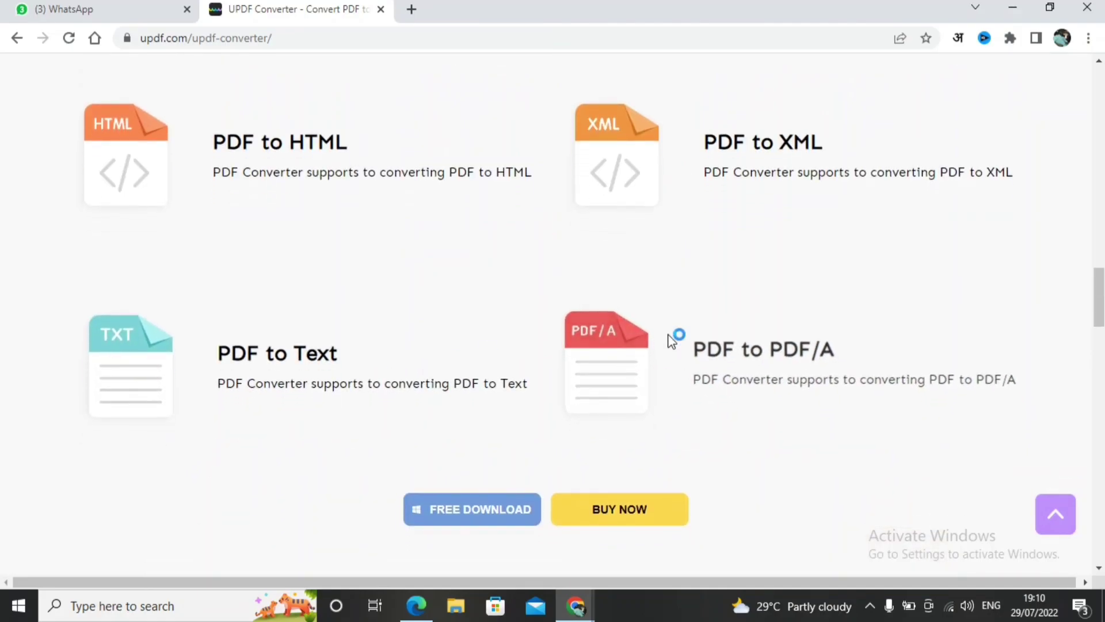
pyautogui.scroll(-5, 670, 342)
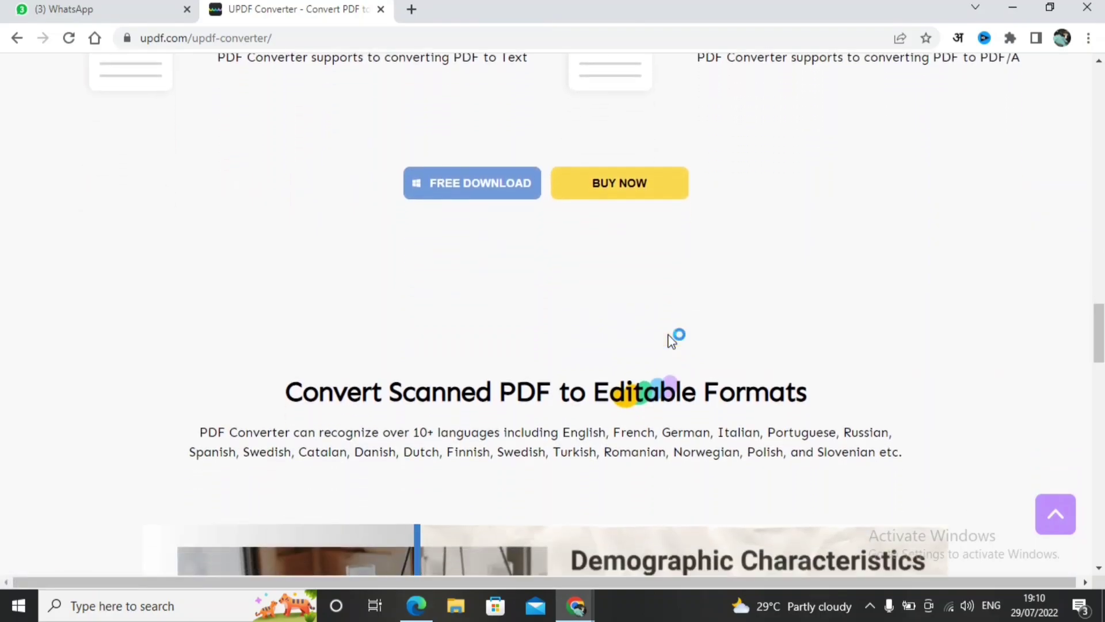
pyautogui.scroll(-5, 669, 336)
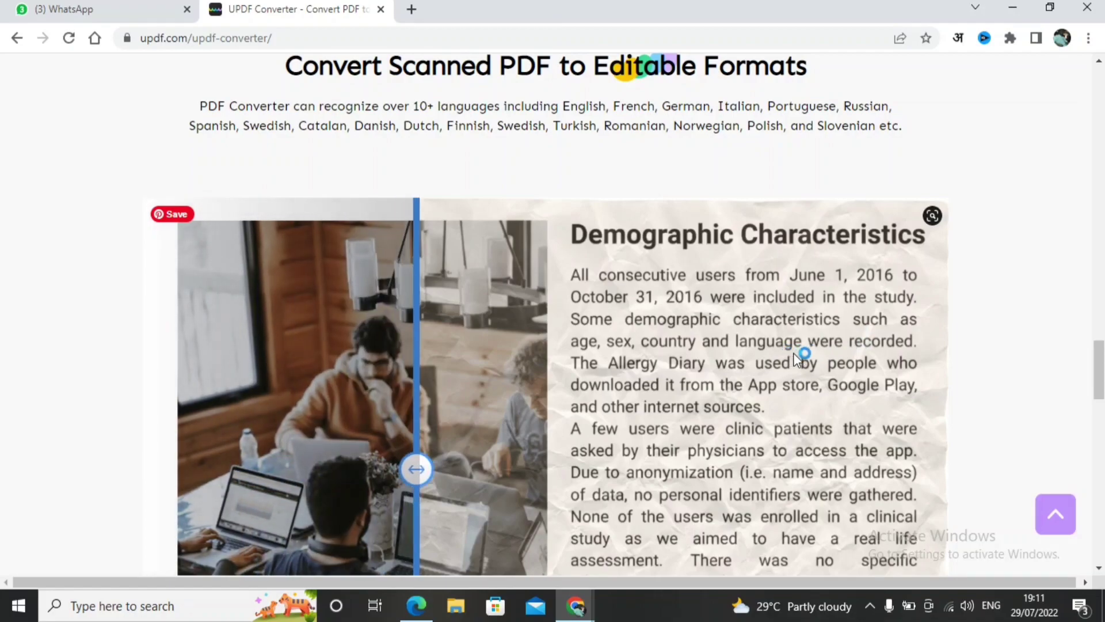
pyautogui.scroll(-3, 803, 355)
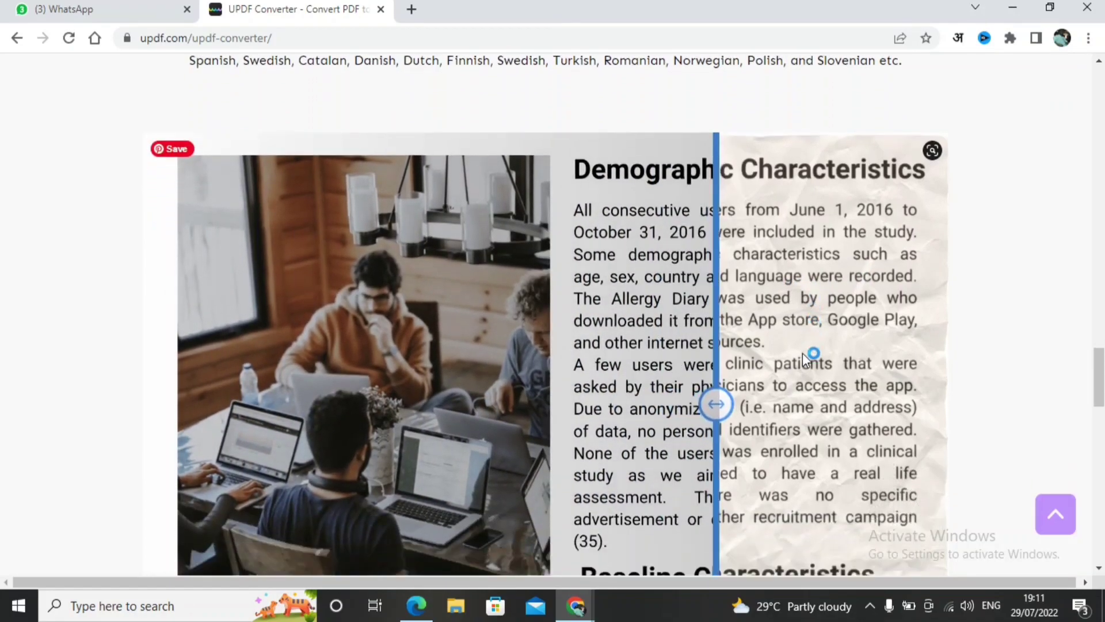
pyautogui.scroll(-3, 804, 359)
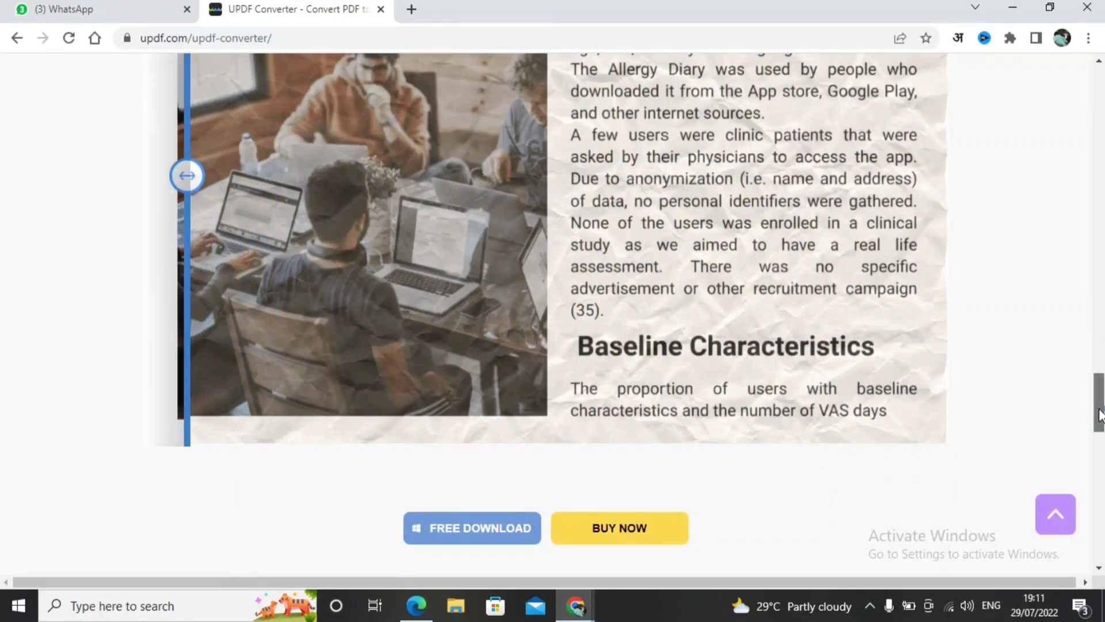
# - Return to the introduction of the UPDF Converter page and start the free download of the Windows version
pyautogui.moveTo(1100, 413); pyautogui.dragTo(1099, 236)
pyautogui.scroll(15, 1100, 236)
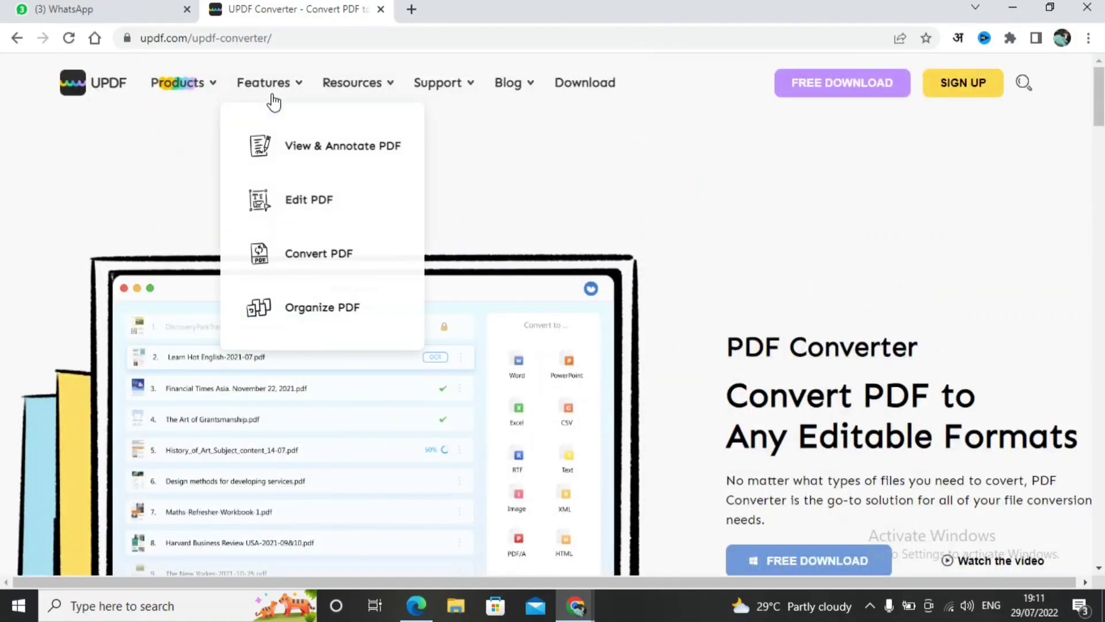
pyautogui.moveTo(210, 87)
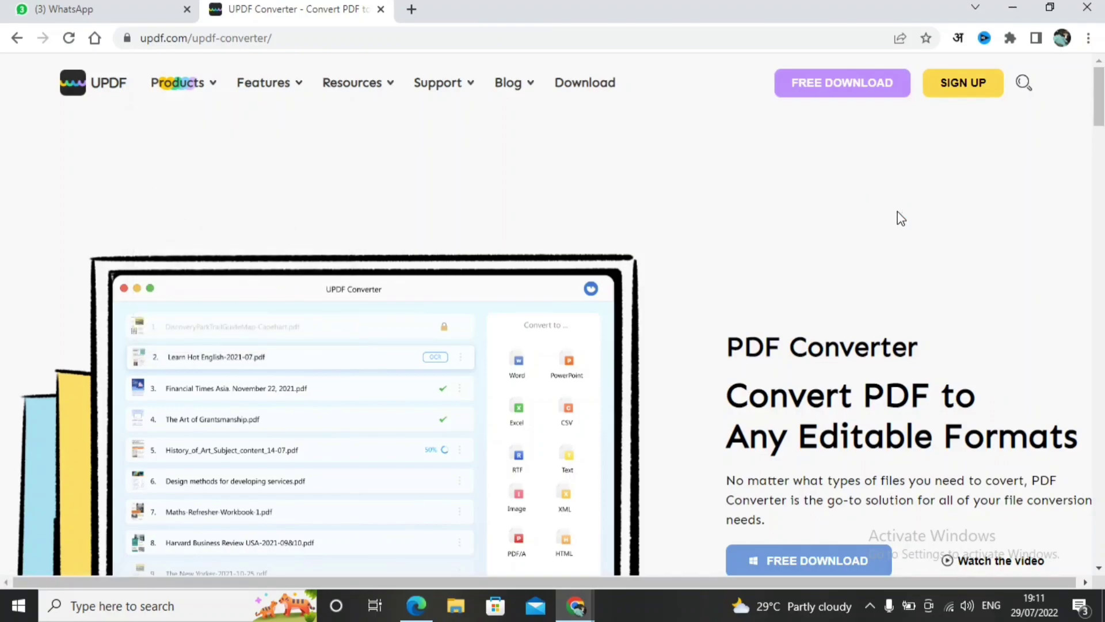
pyautogui.scroll(-1, 1019, 219)
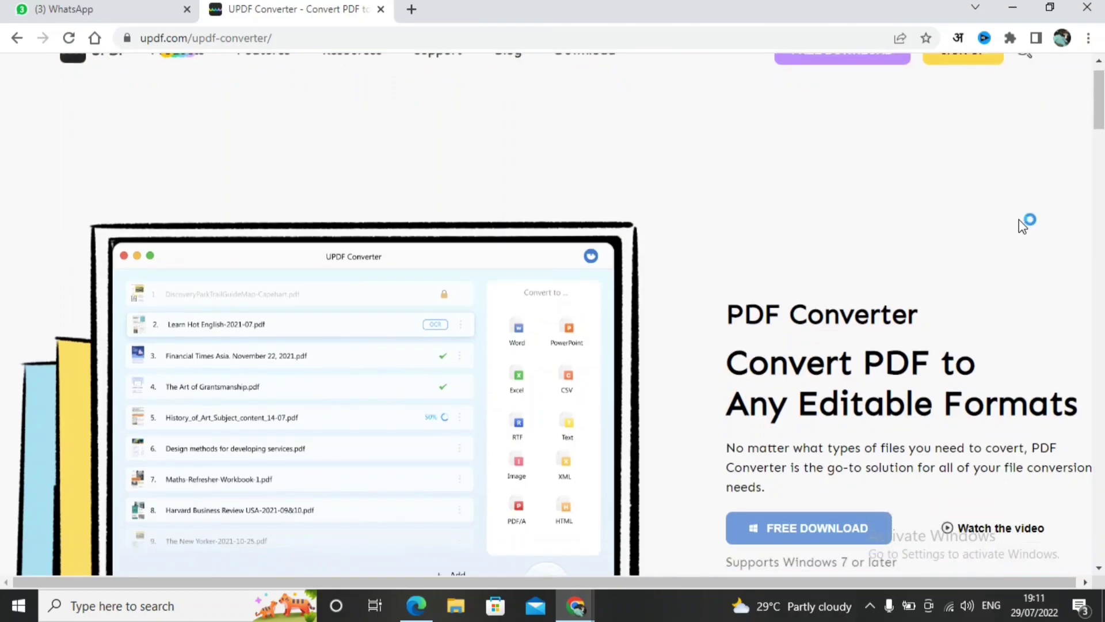
pyautogui.scroll(-1, 1022, 226)
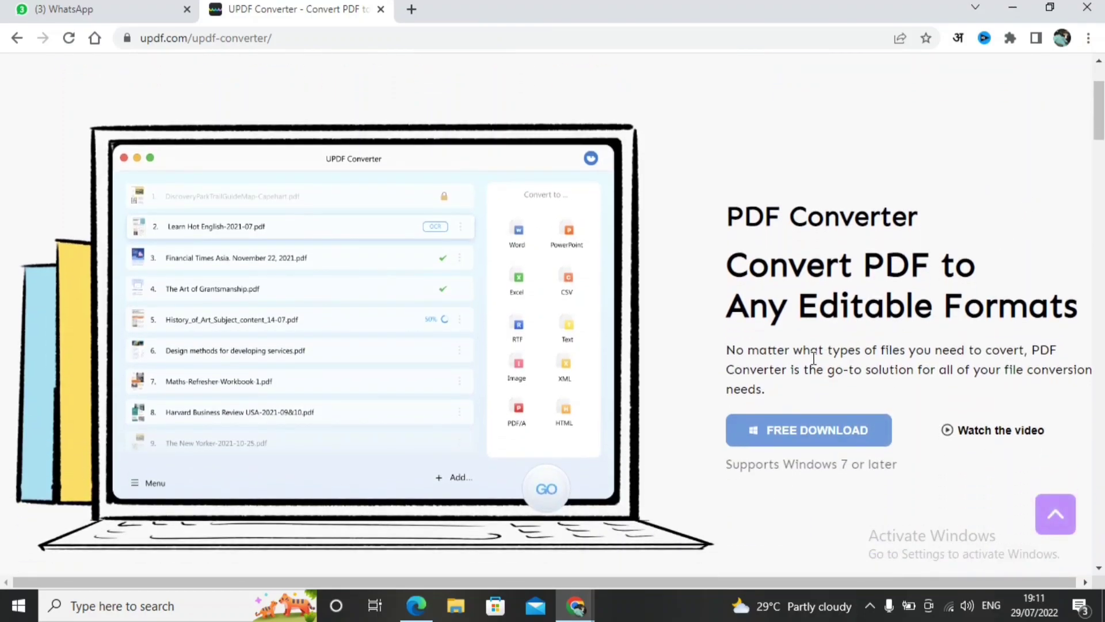
pyautogui.click(797, 432)
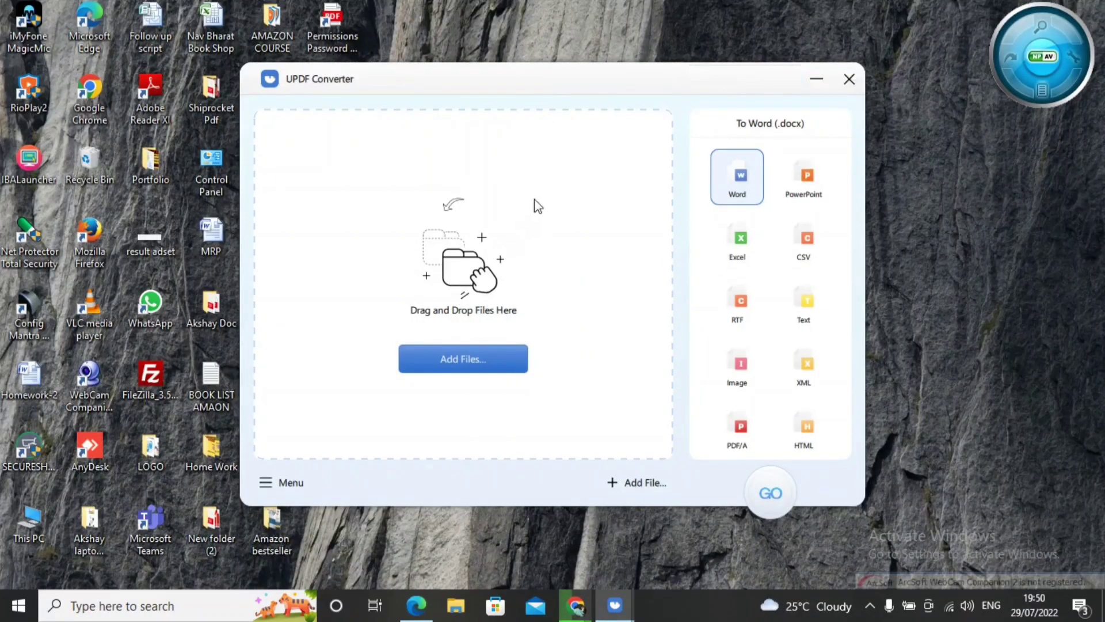
# - Add the New Business Reports - New Font PDF from the Desktop to UPDF Converter for conversion to Word
pyautogui.moveTo(716, 171)
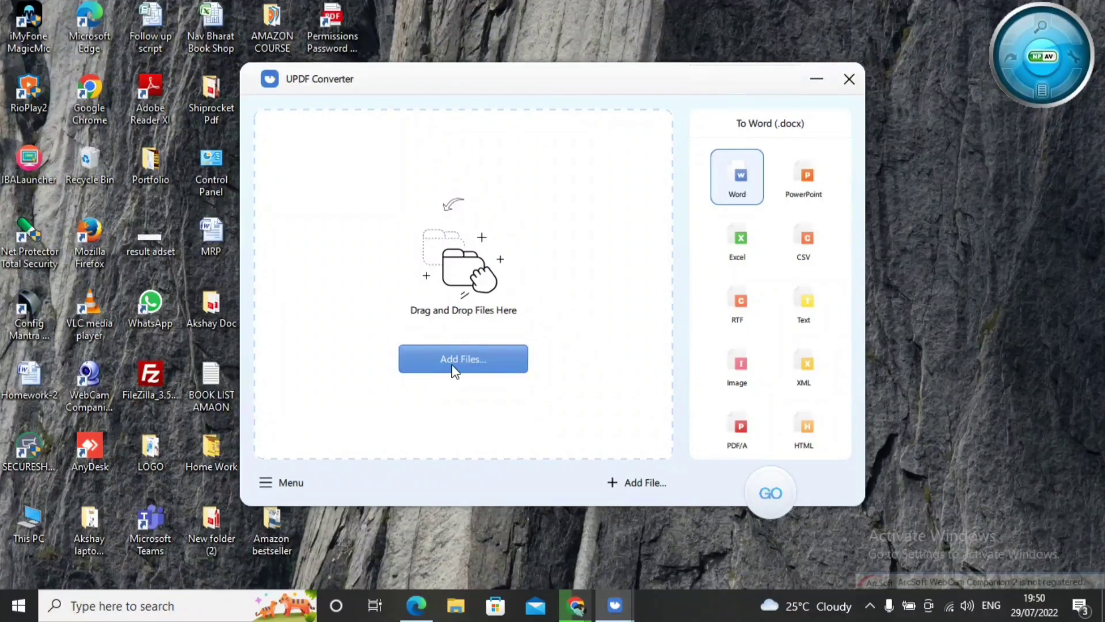
pyautogui.click(453, 368)
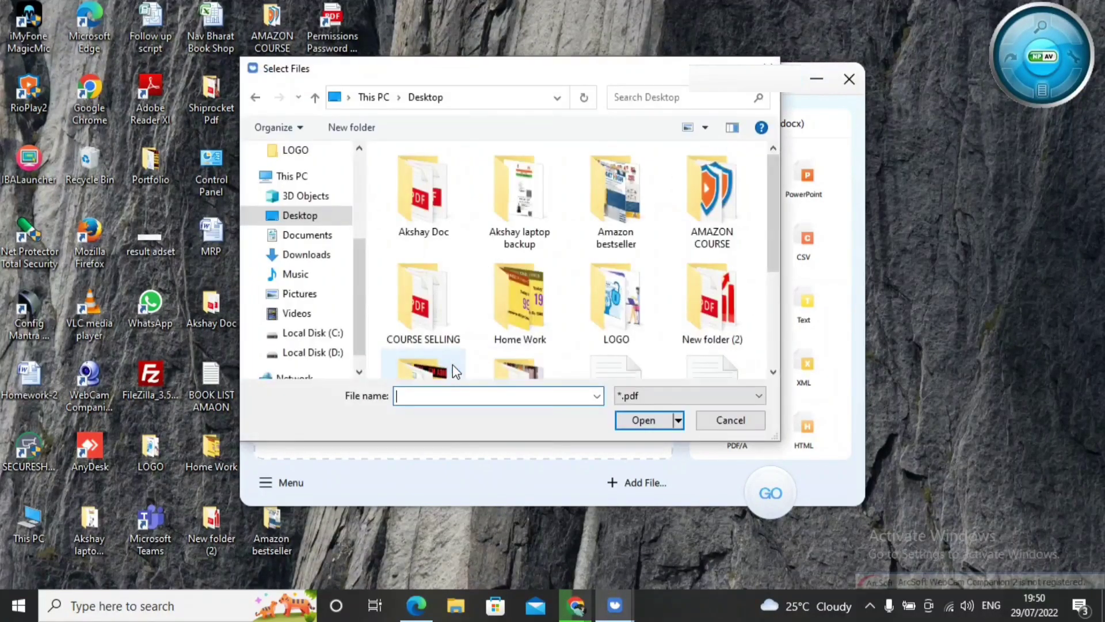
pyautogui.click(775, 326)
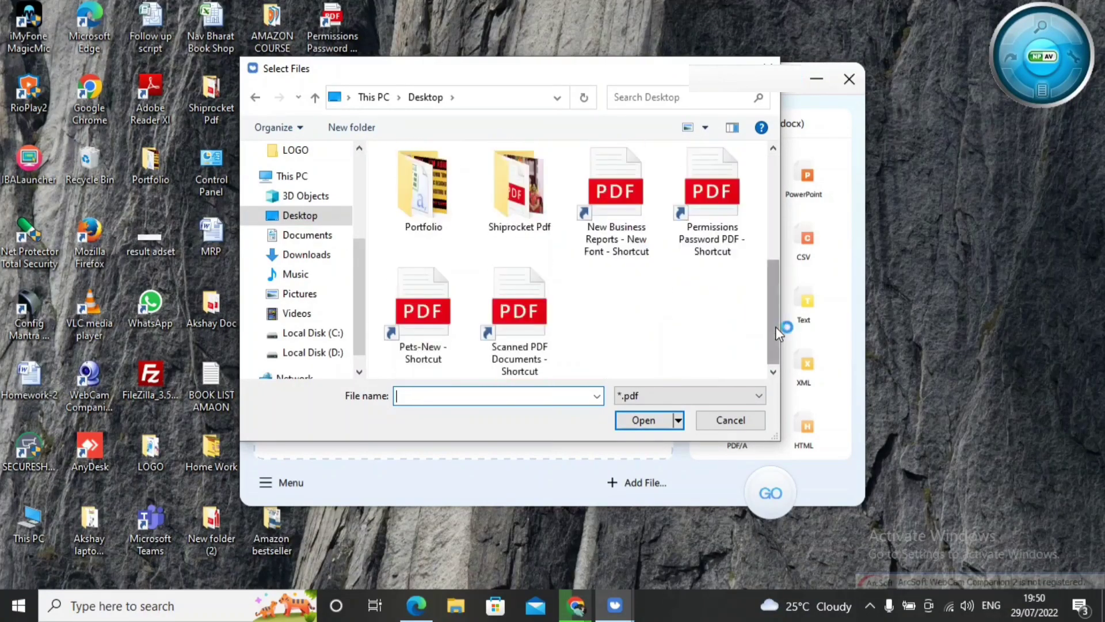
pyautogui.click(638, 248)
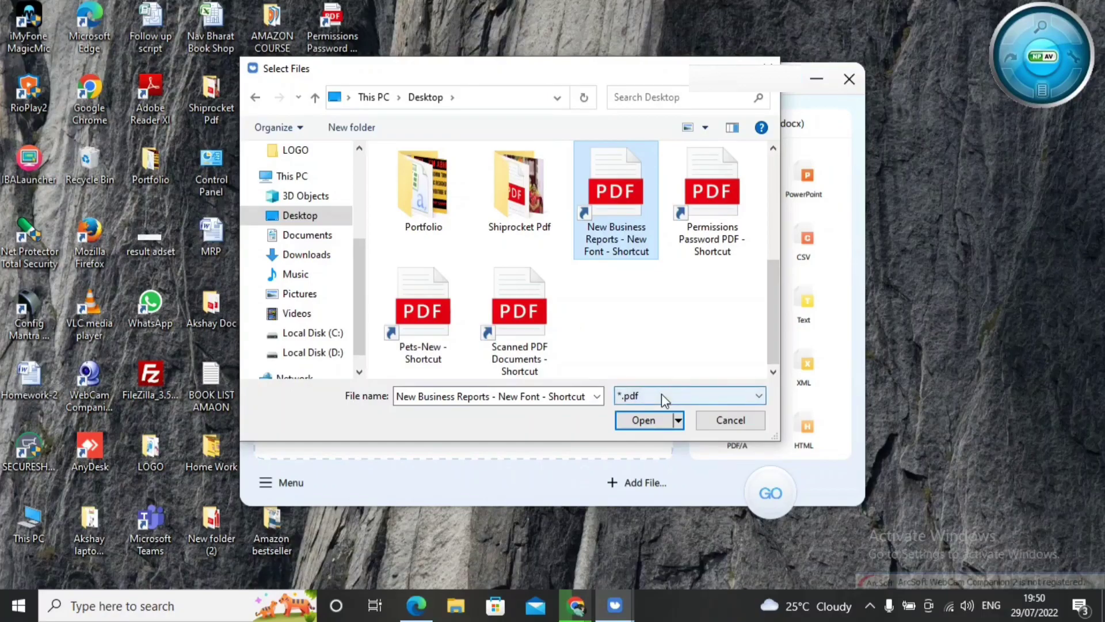
pyautogui.click(651, 425)
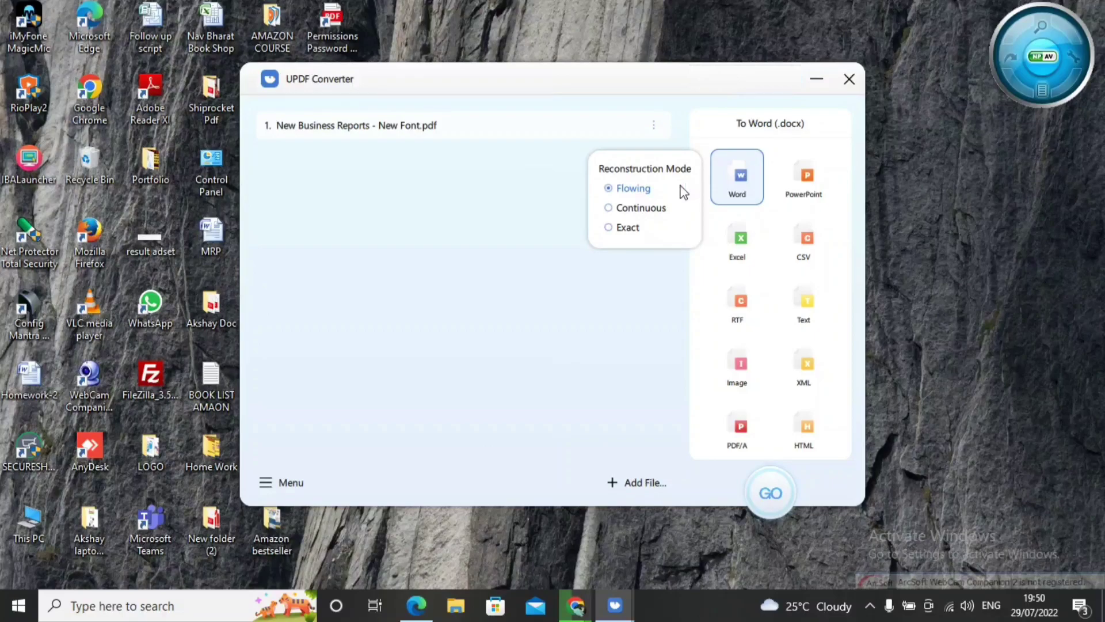
# - Convert the PDF to Word into the UPDF Converter folder in Documents and open the converted document
pyautogui.click(771, 494)
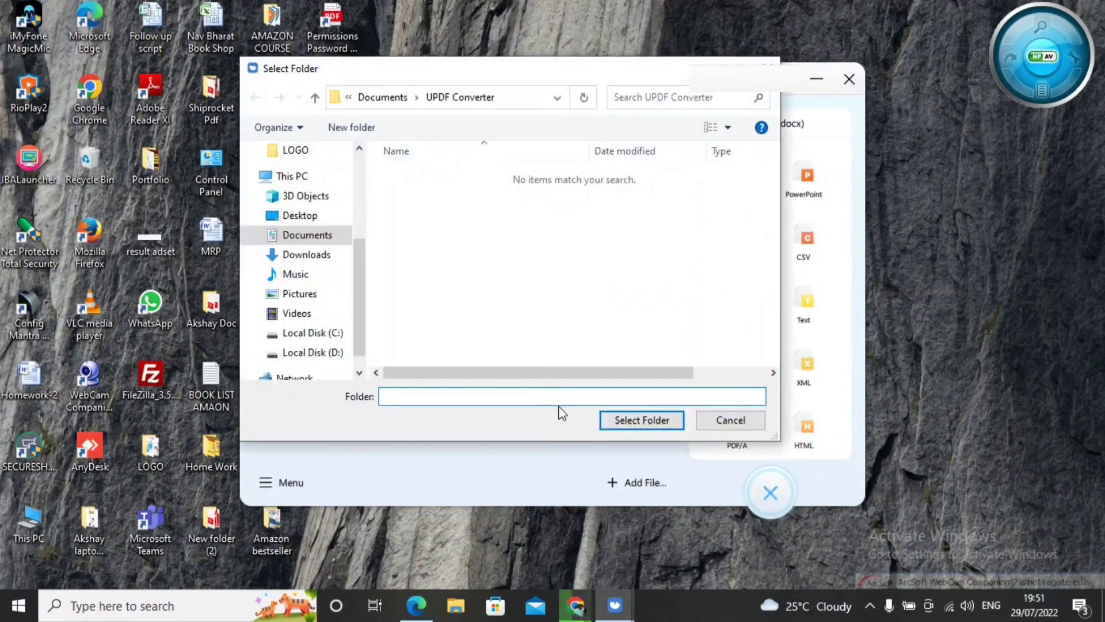
pyautogui.click(631, 425)
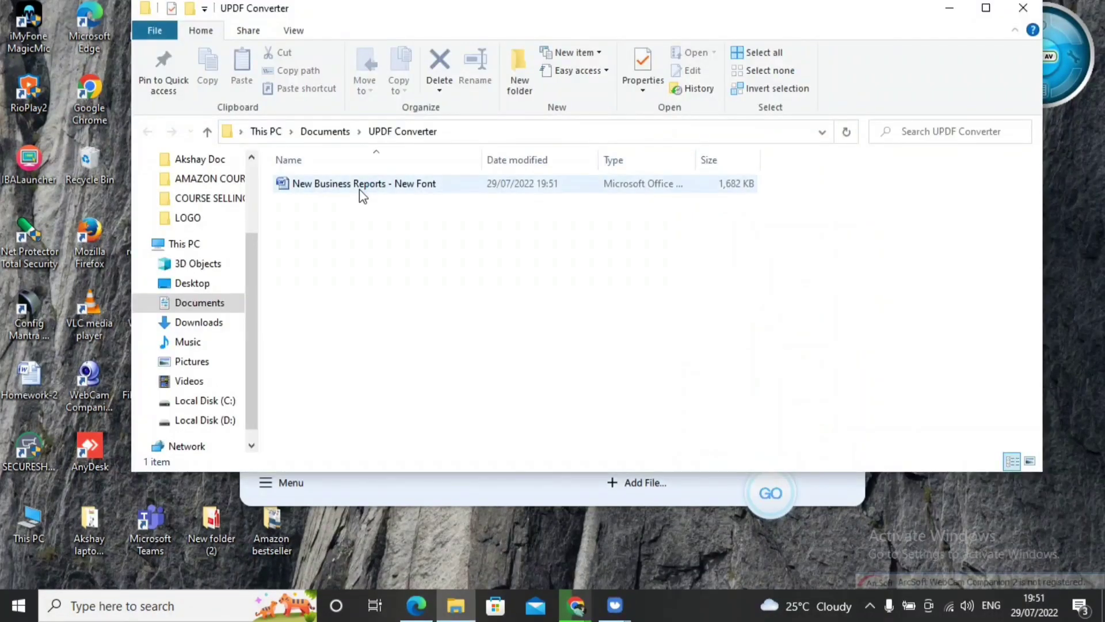
pyautogui.click(363, 196)
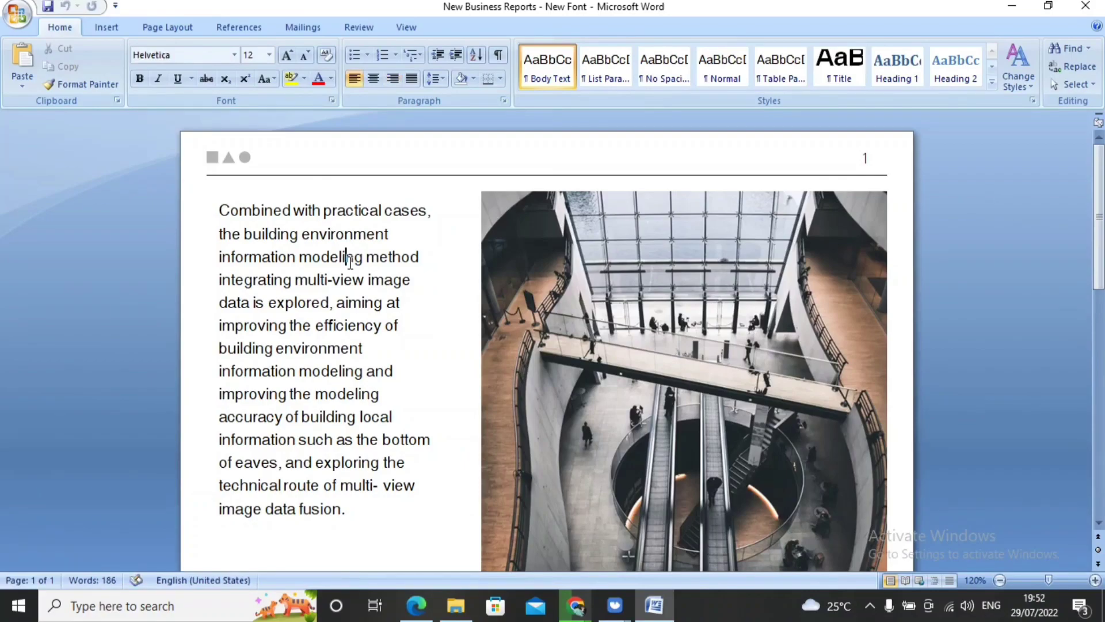
# - Insert the test text "jdfsjg;sjgsjskjg" inside the word "modeling" in the opening paragraph
pyautogui.write('jdfsjg;sjgsjskjg')
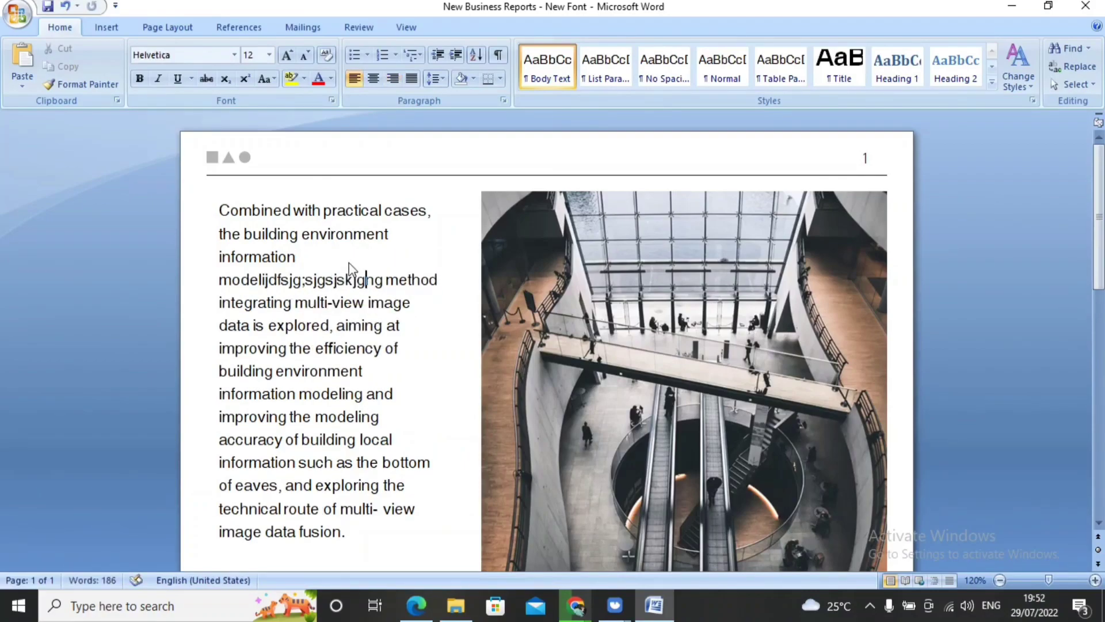
# - Examine the layout, images and text throughout the converted Word document
pyautogui.press('Down')
pyautogui.press('Down')
pyautogui.press('Down')
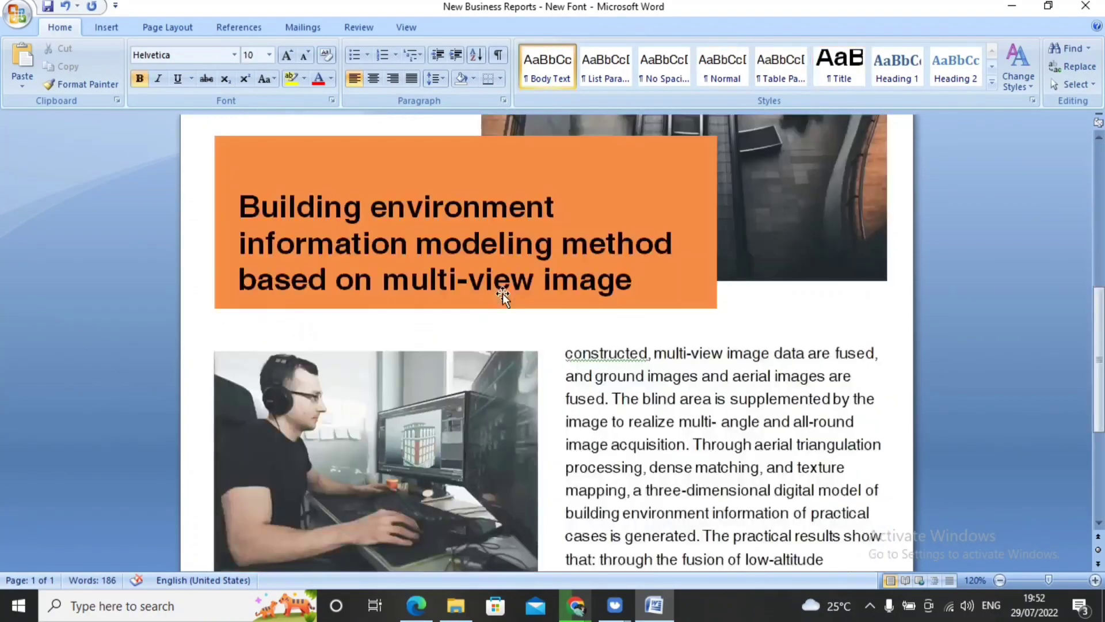
pyautogui.press('Down')
pyautogui.press('Down')
pyautogui.press('Down')
pyautogui.press('Down')
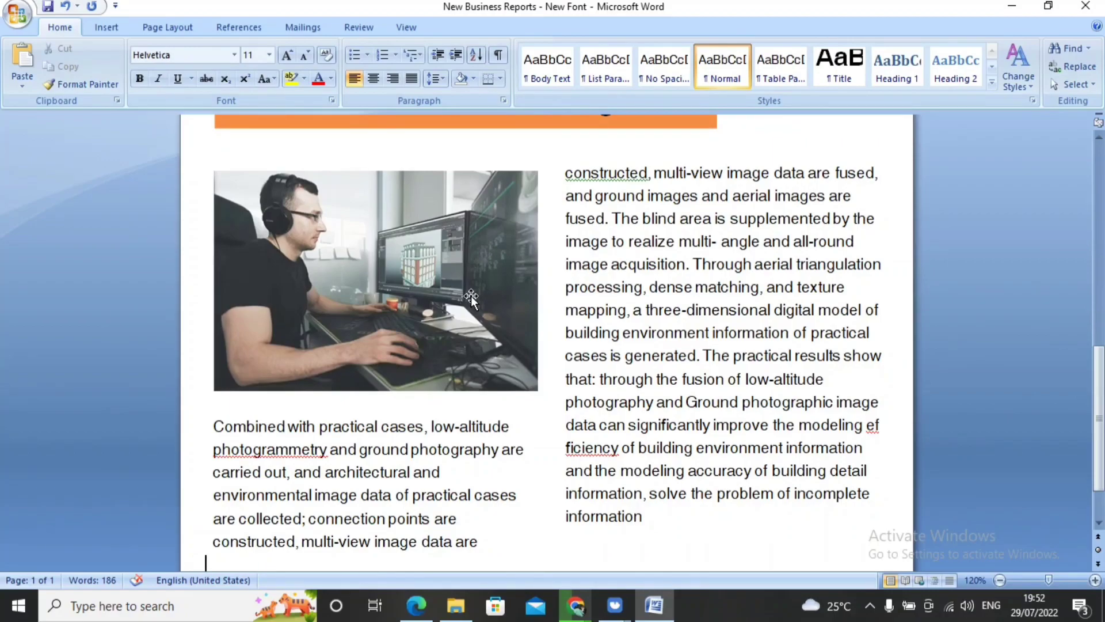
pyautogui.press('Up')
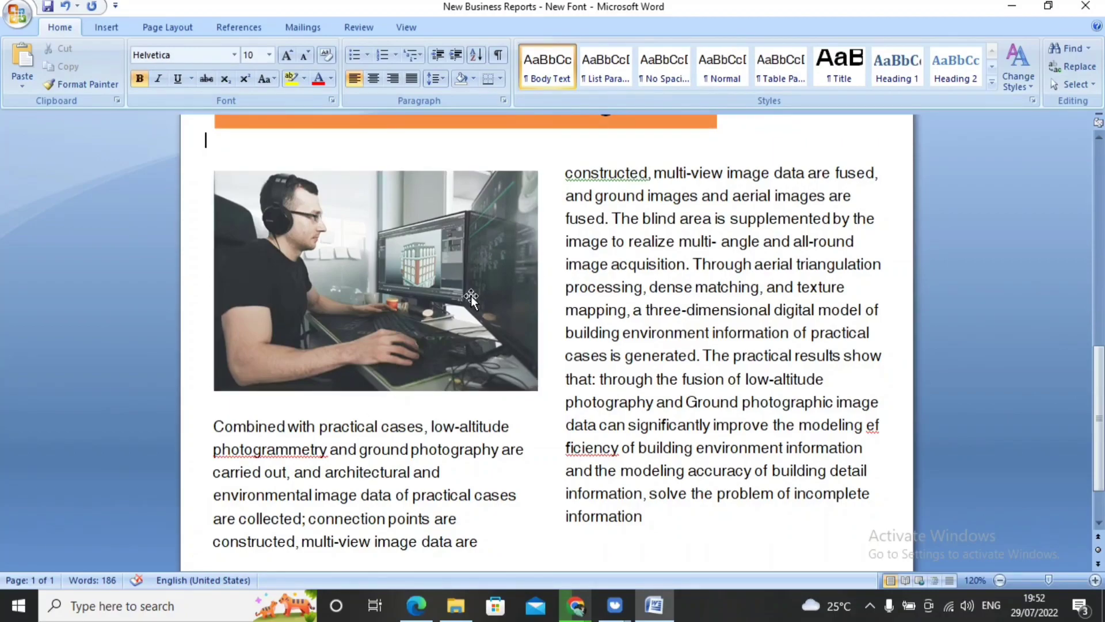
pyautogui.press('Up')
pyautogui.press('Up')
pyautogui.press('Up')
pyautogui.press('Up')
pyautogui.press('Up')
pyautogui.press('Up')
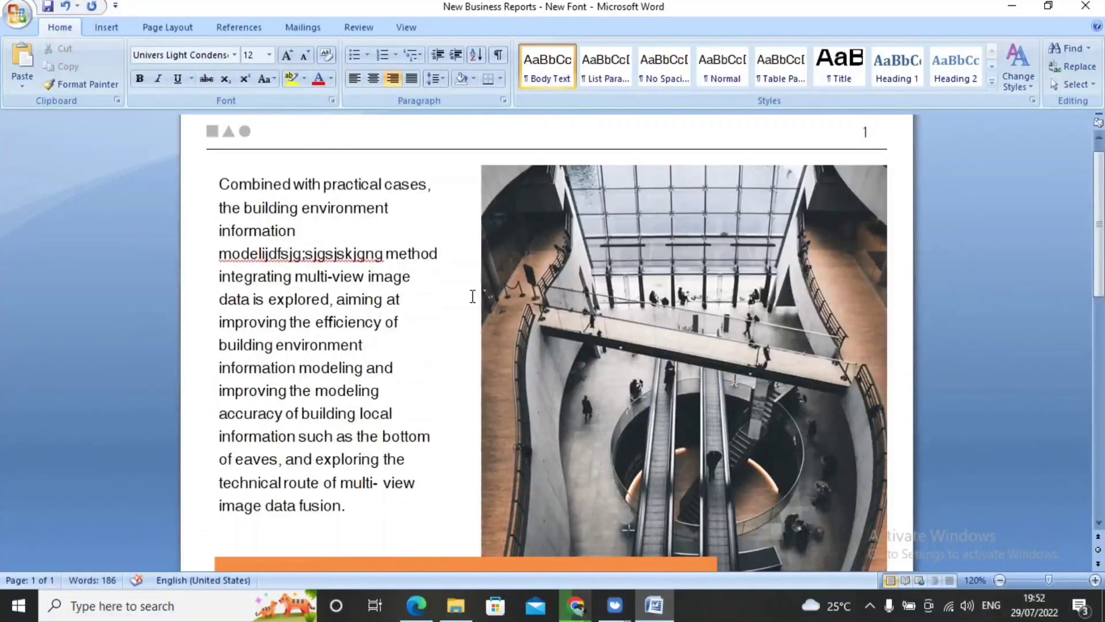
pyautogui.scroll(-7, 472, 296)
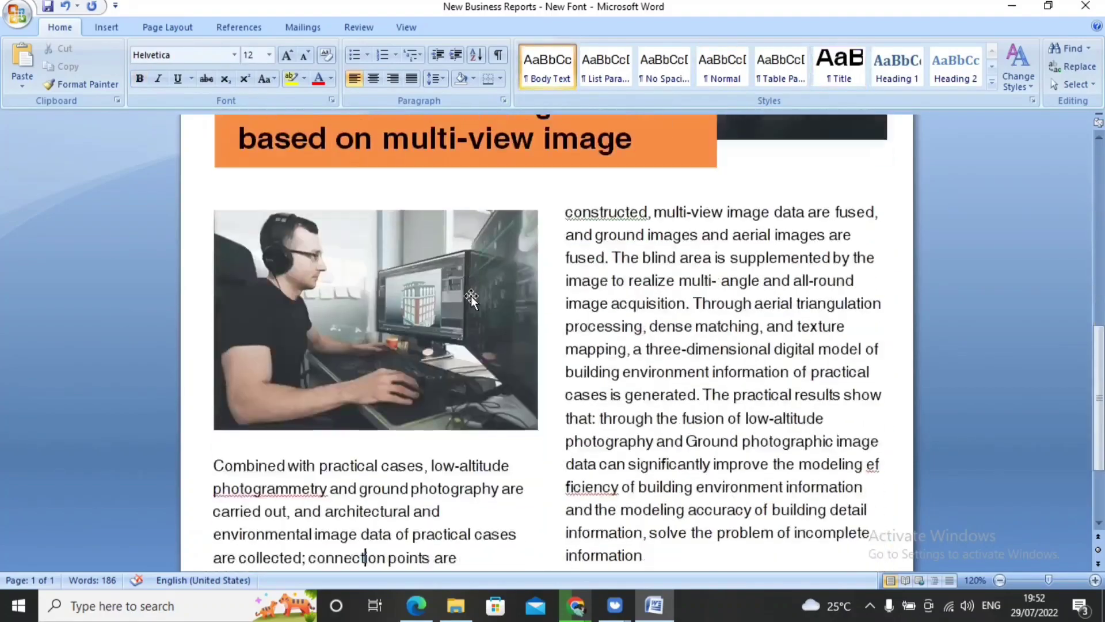
pyautogui.press('Up')
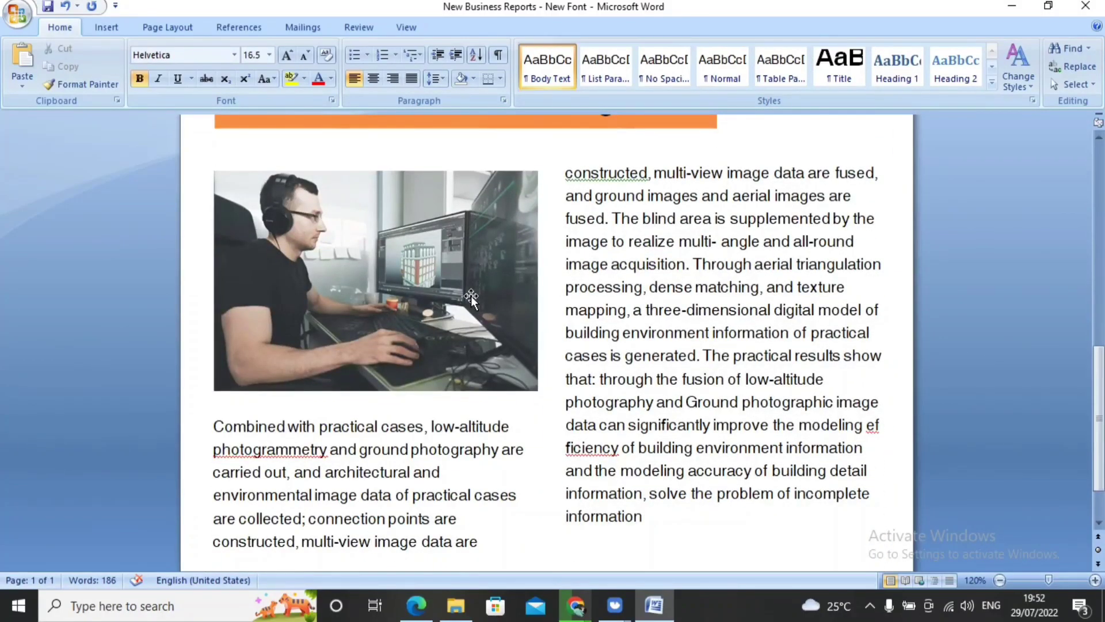
pyautogui.press('Up')
pyautogui.press('Up')
# - Replace the word "environment" in the orange title block with "mmmmm"
pyautogui.click(602, 226)
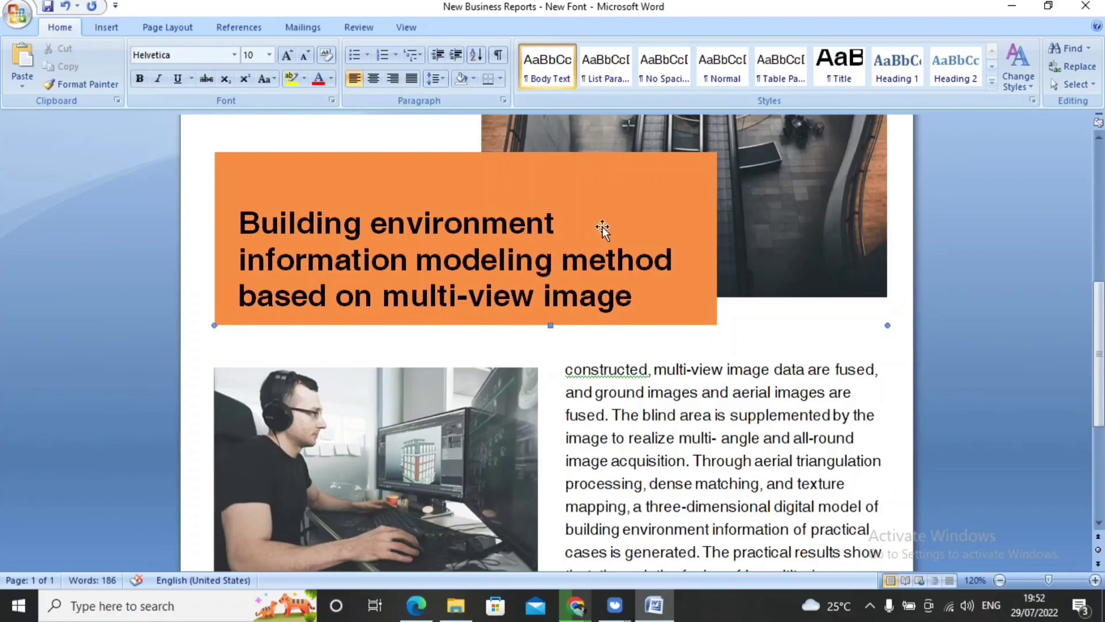
pyautogui.click(531, 222)
pyautogui.doubleClick(531, 221)
pyautogui.write('mmmmm informat')
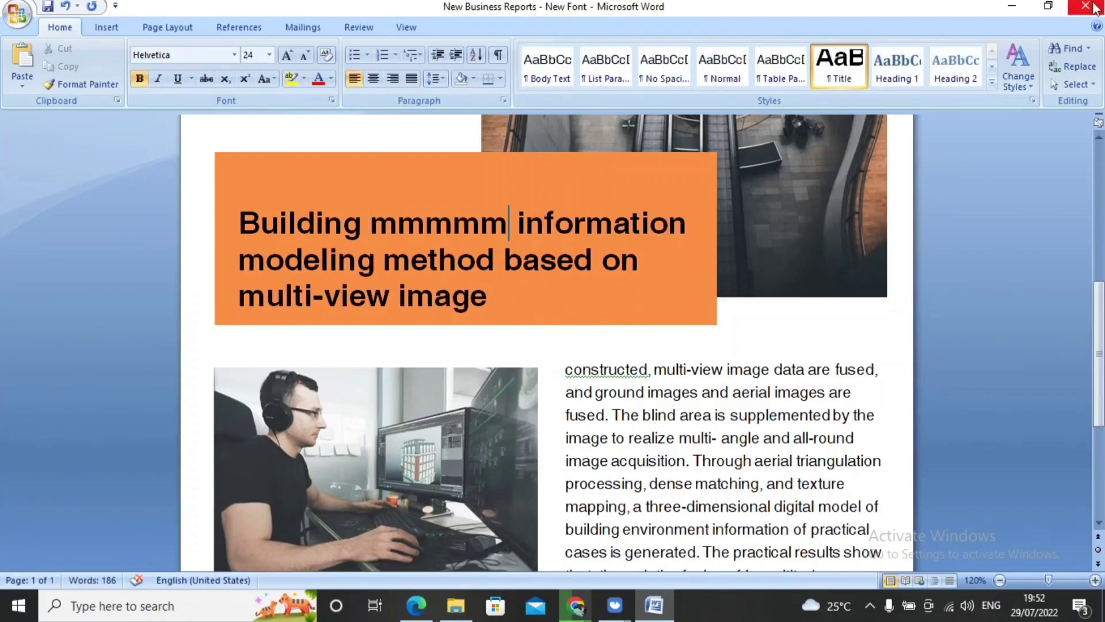
# - Close the converted Word document without saving the changes
pyautogui.click(1087, 7)
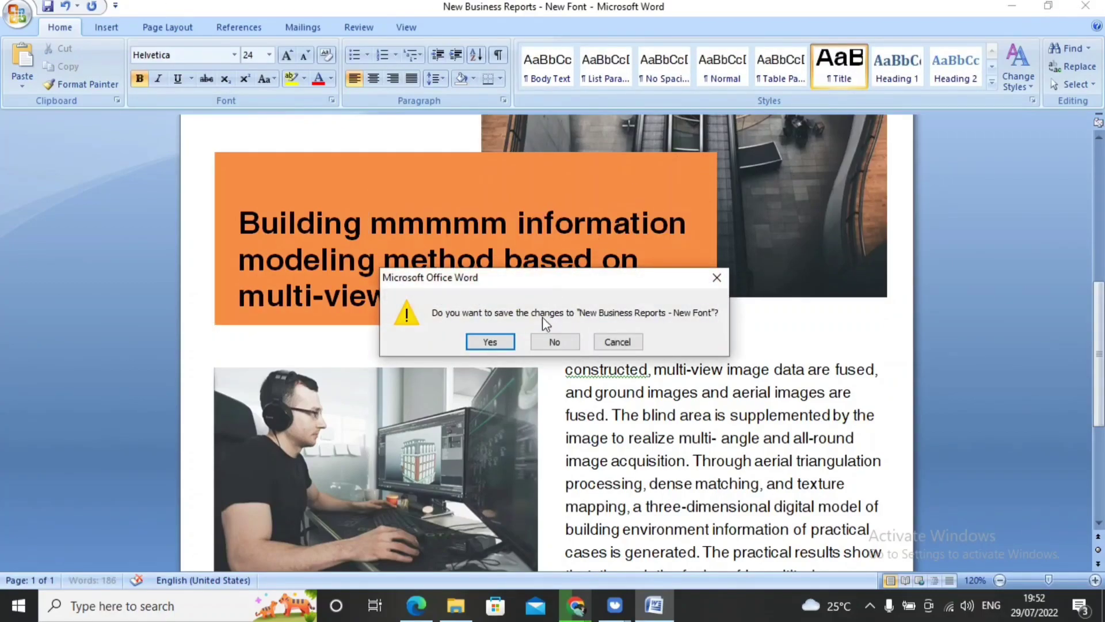
pyautogui.click(553, 342)
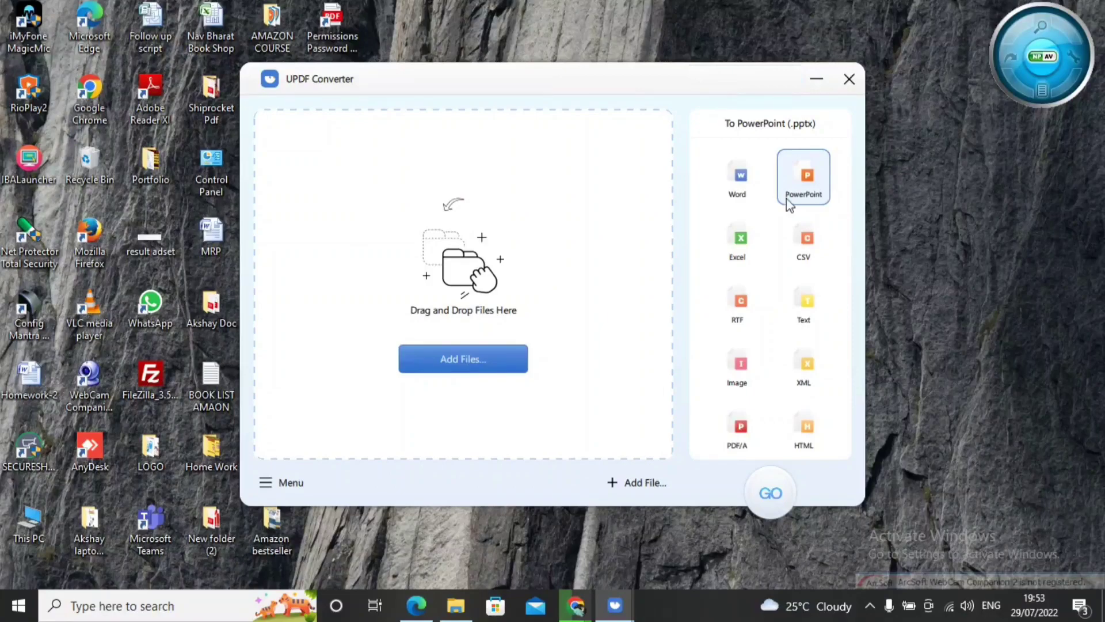
# - Convert the Pets-New PDF from the desktop to PowerPoint in the UPDF Converter folder and open the converted presentation
pyautogui.click(502, 369)
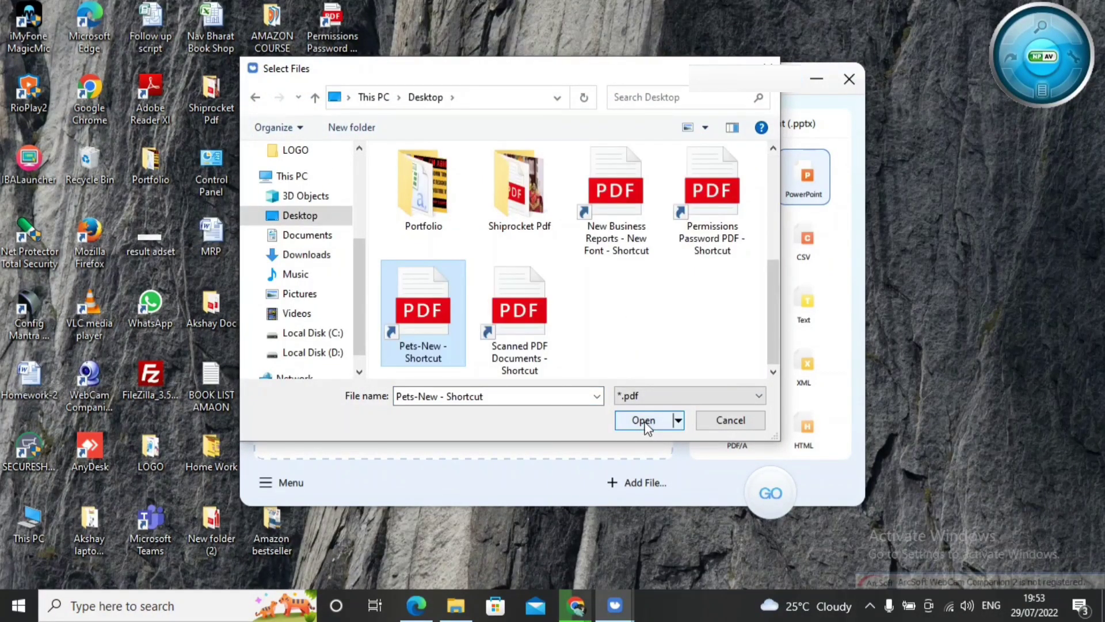
pyautogui.click(645, 422)
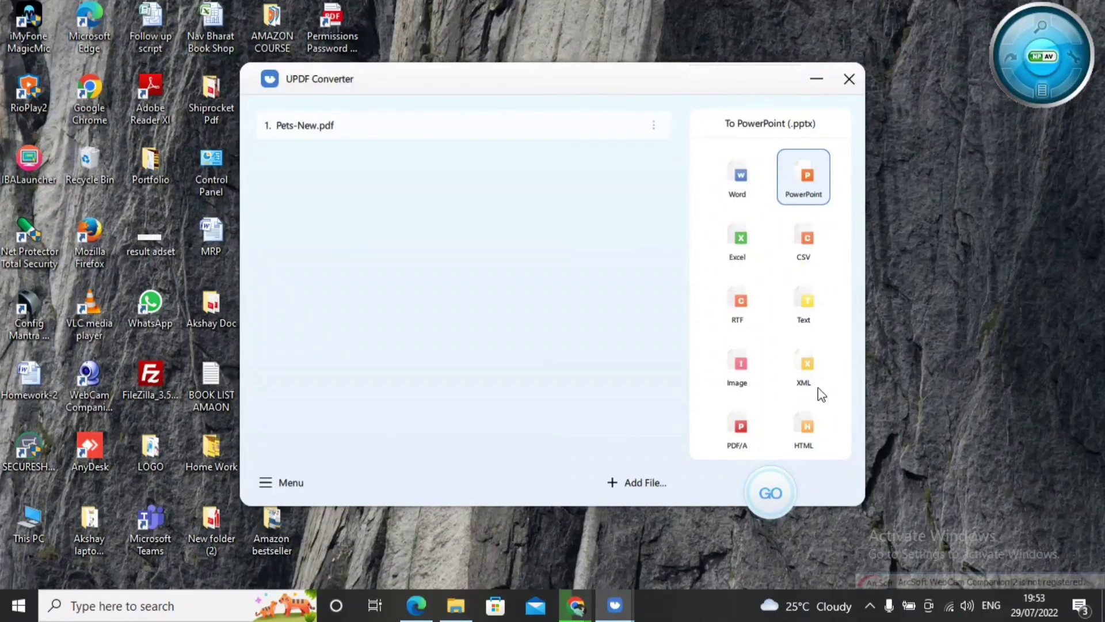
pyautogui.click(772, 492)
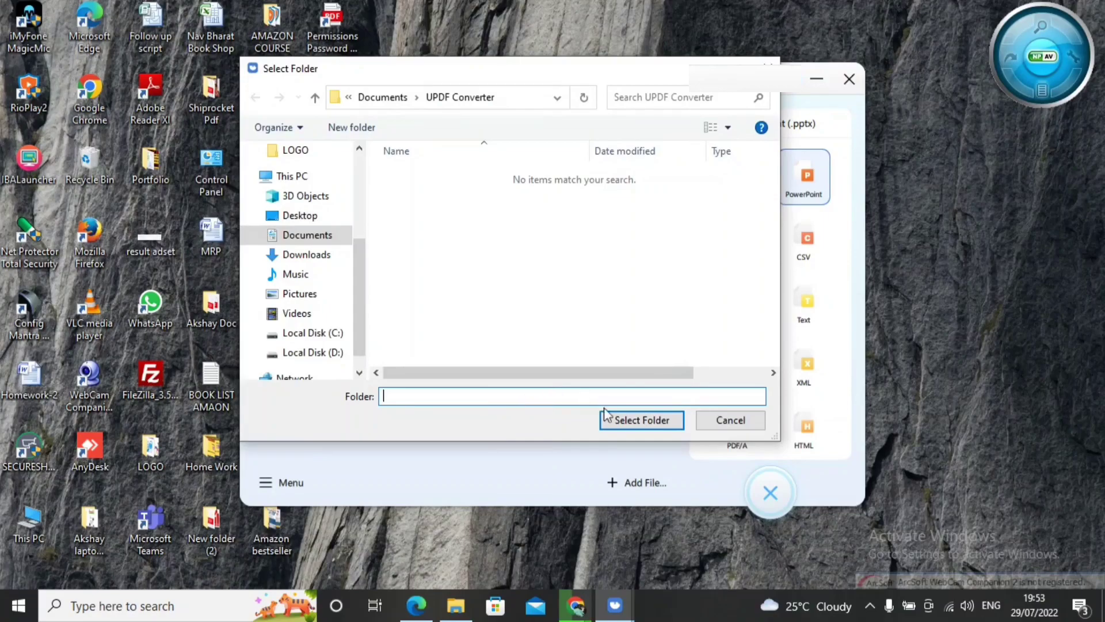
pyautogui.click(639, 428)
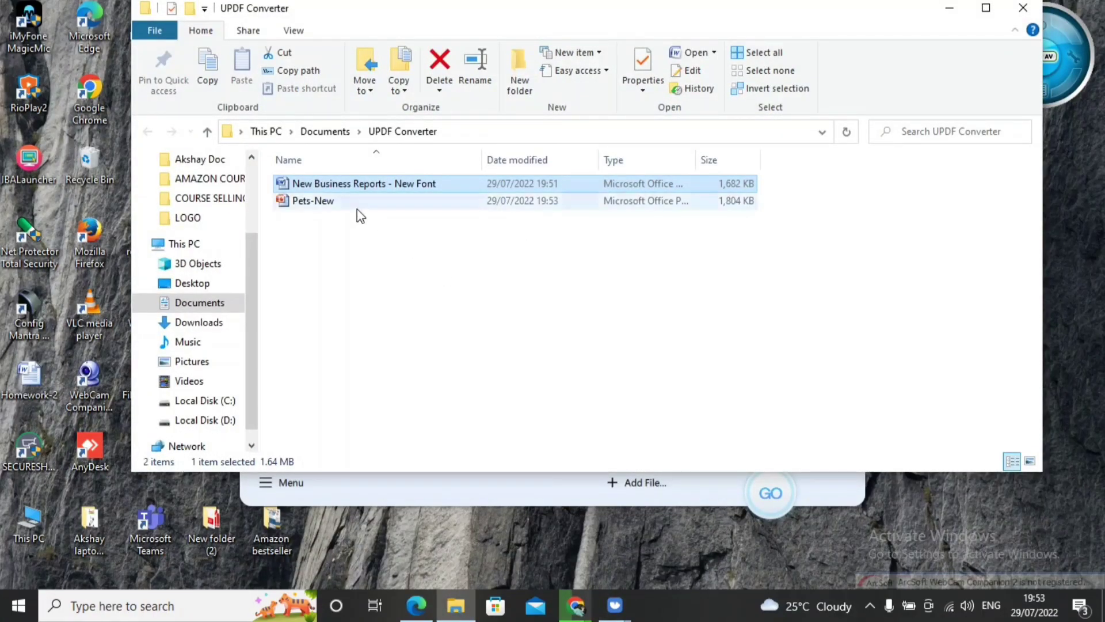
pyautogui.doubleClick(354, 206)
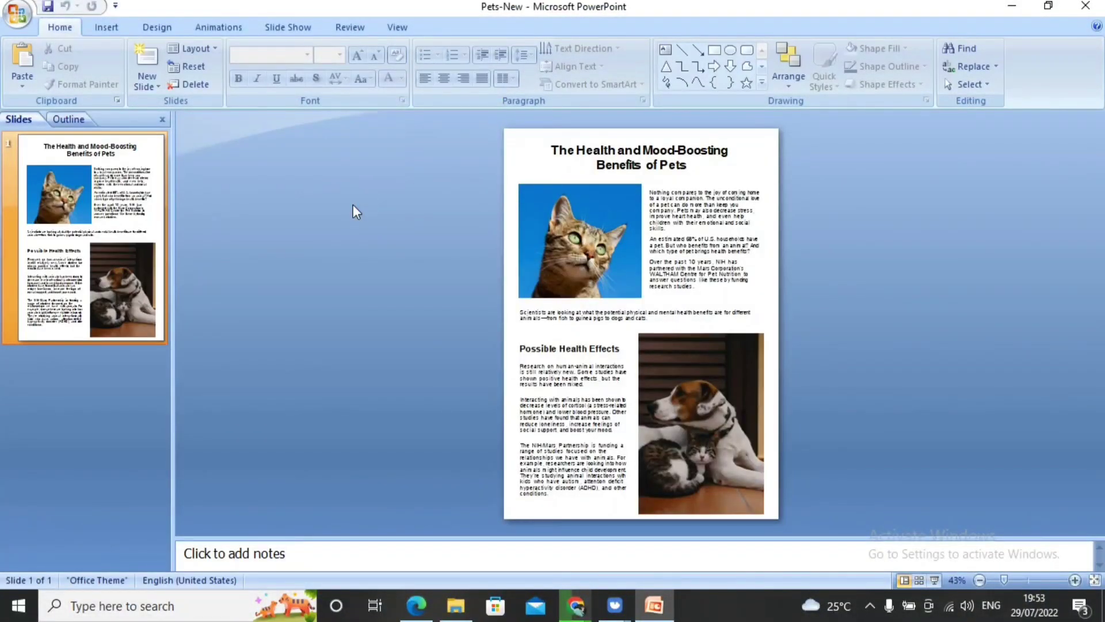
# - Shrink the cat picture on the slide proportionally by its lower-right corner, leaving a gap beside the text
pyautogui.click(655, 232)
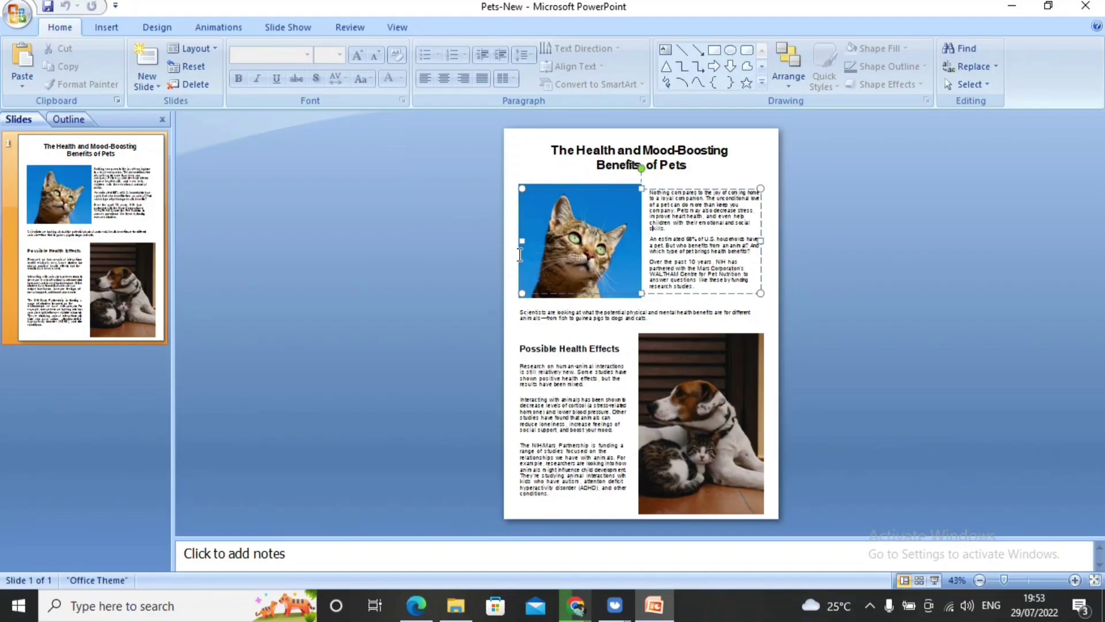
pyautogui.click(528, 232)
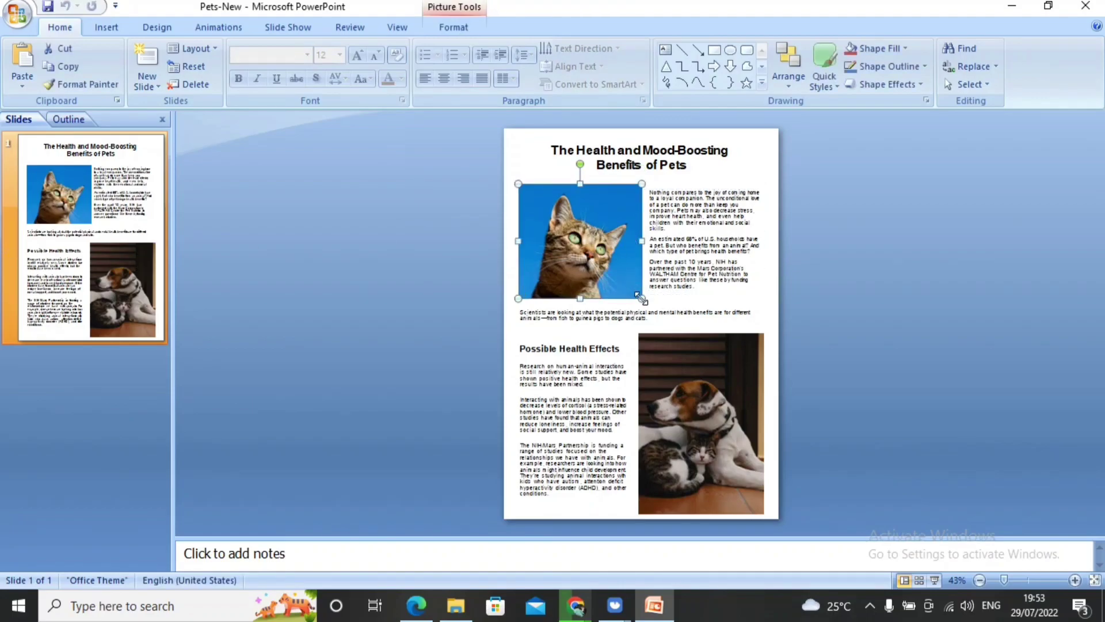
pyautogui.moveTo(640, 299); pyautogui.dragTo(616, 271)
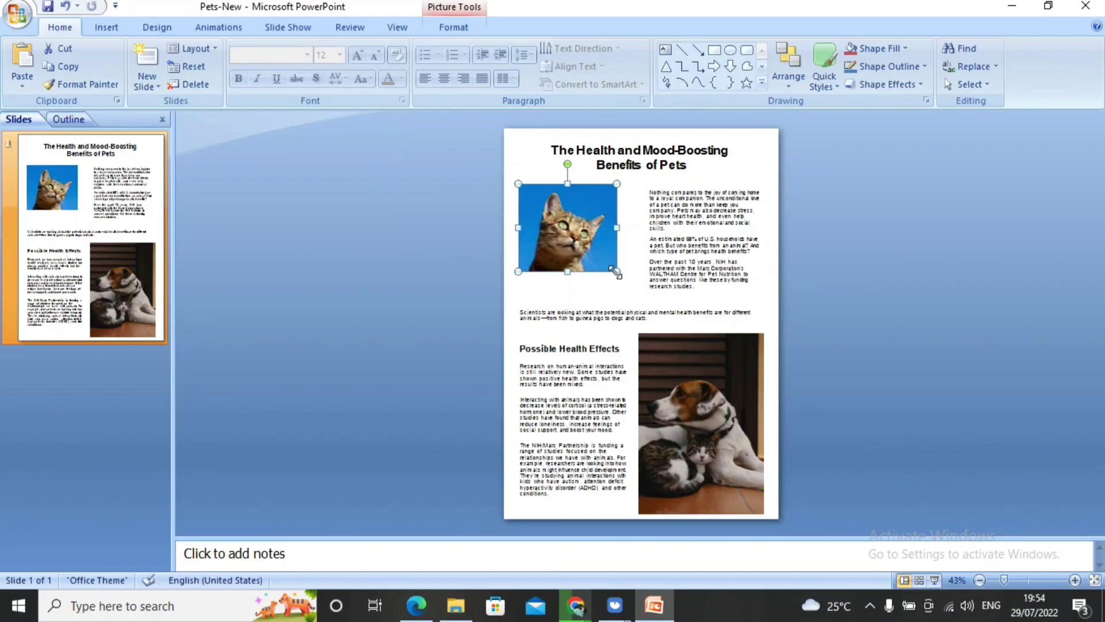
# - Add the Permissions Password PDF (1) shortcut from the desktop to the converter's file list
pyautogui.click(584, 378)
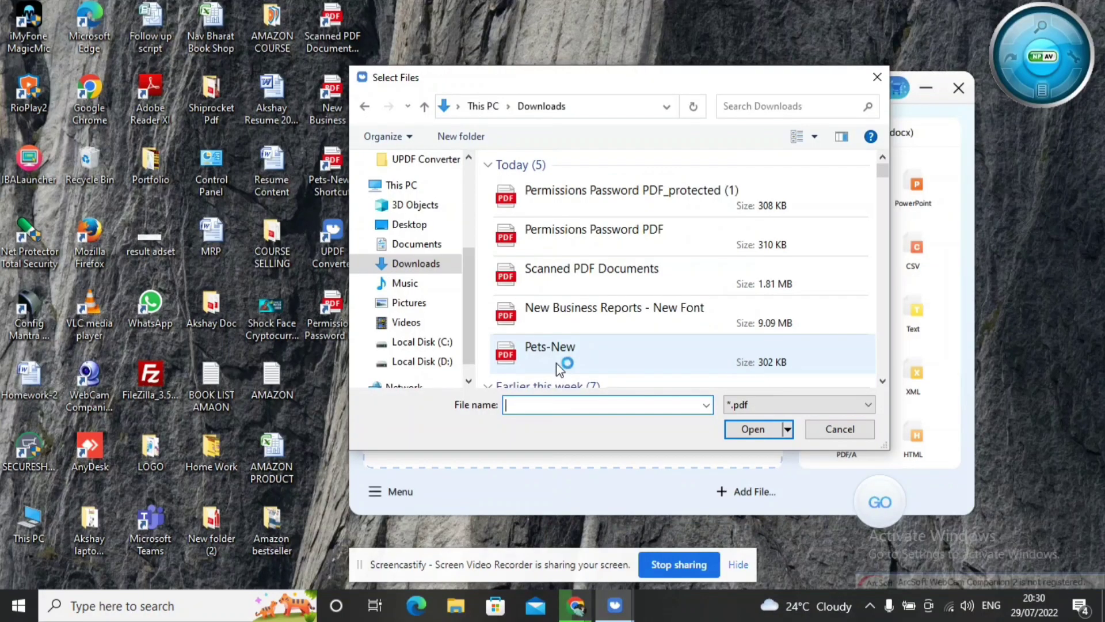
pyautogui.click(415, 226)
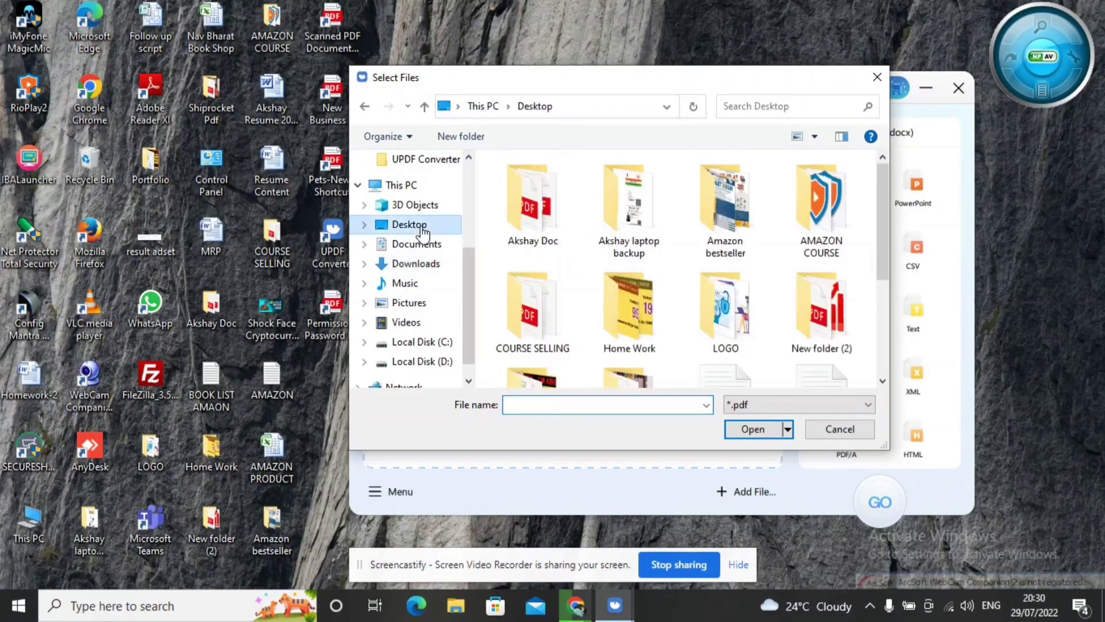
pyautogui.click(880, 348)
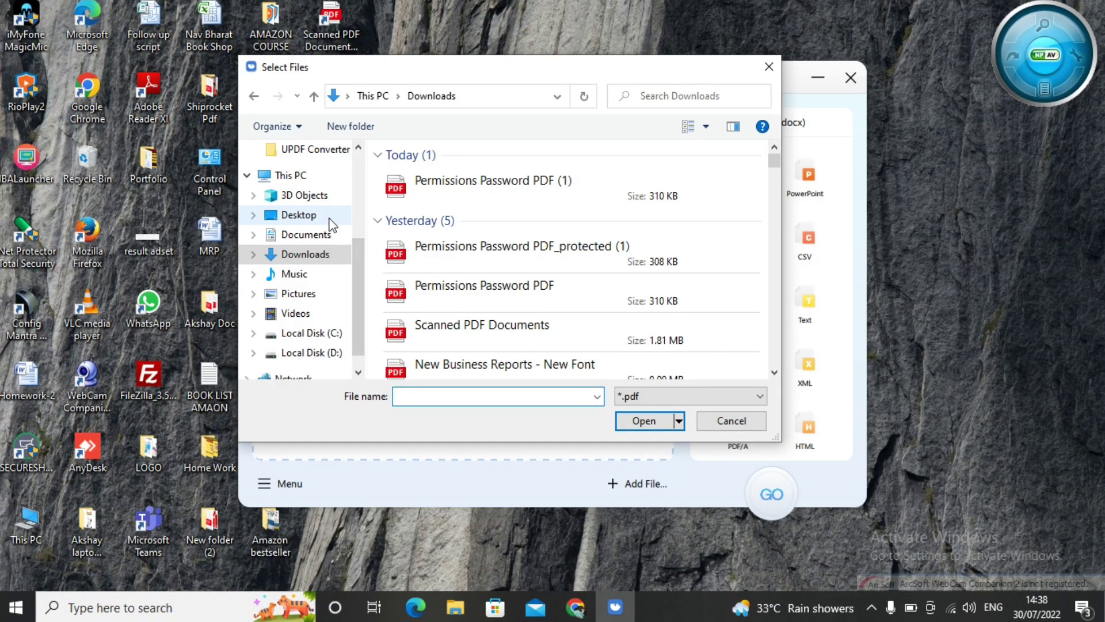
pyautogui.click(330, 221)
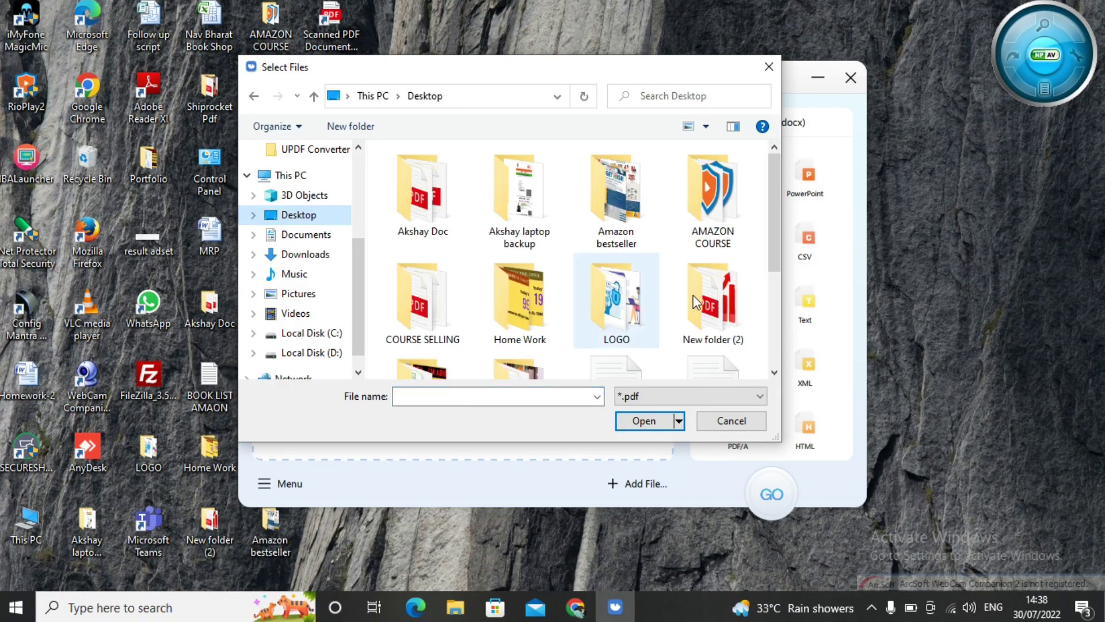
pyautogui.click(774, 358)
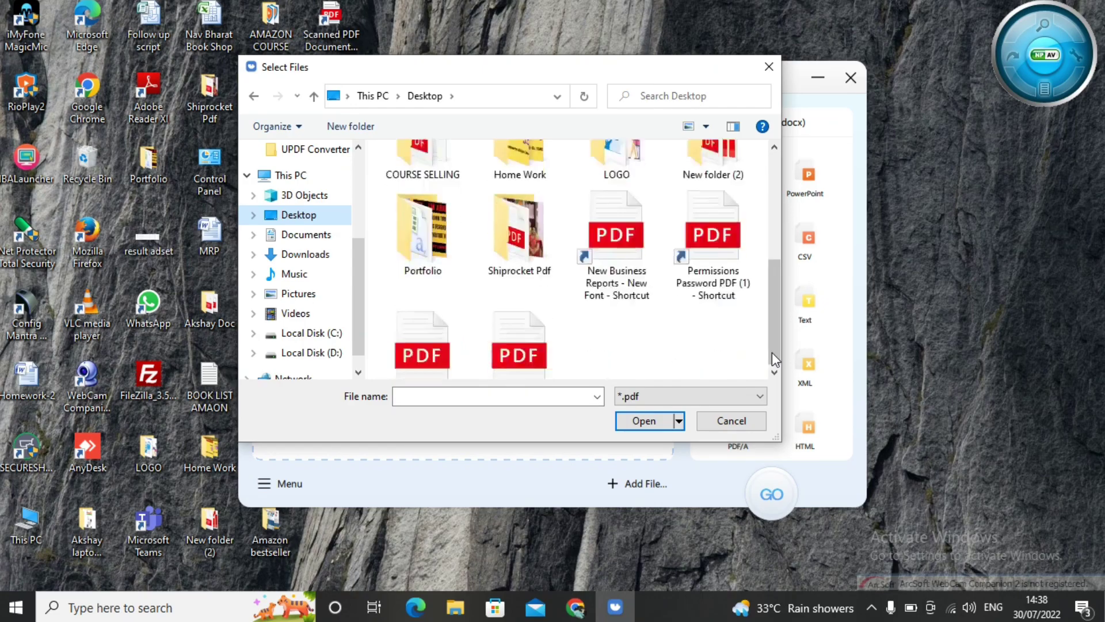
pyautogui.click(712, 243)
pyautogui.doubleClick(711, 237)
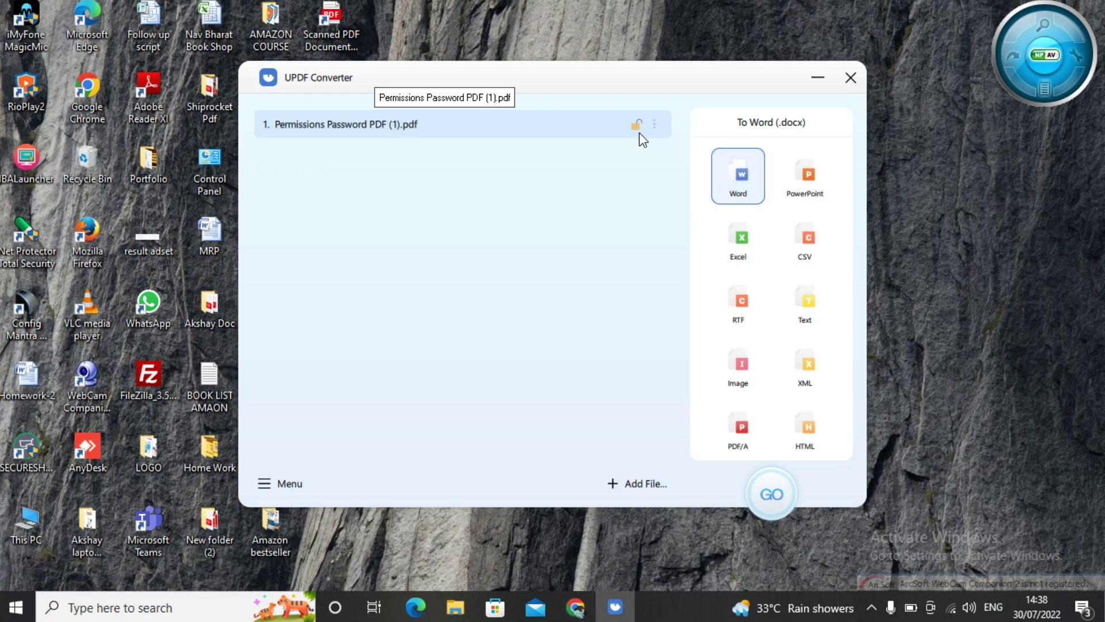
# - Convert the password-protected PDF to Word in the UPDF Converter folder and open the Permissions Password PDF (1) document
pyautogui.moveTo(738, 183)
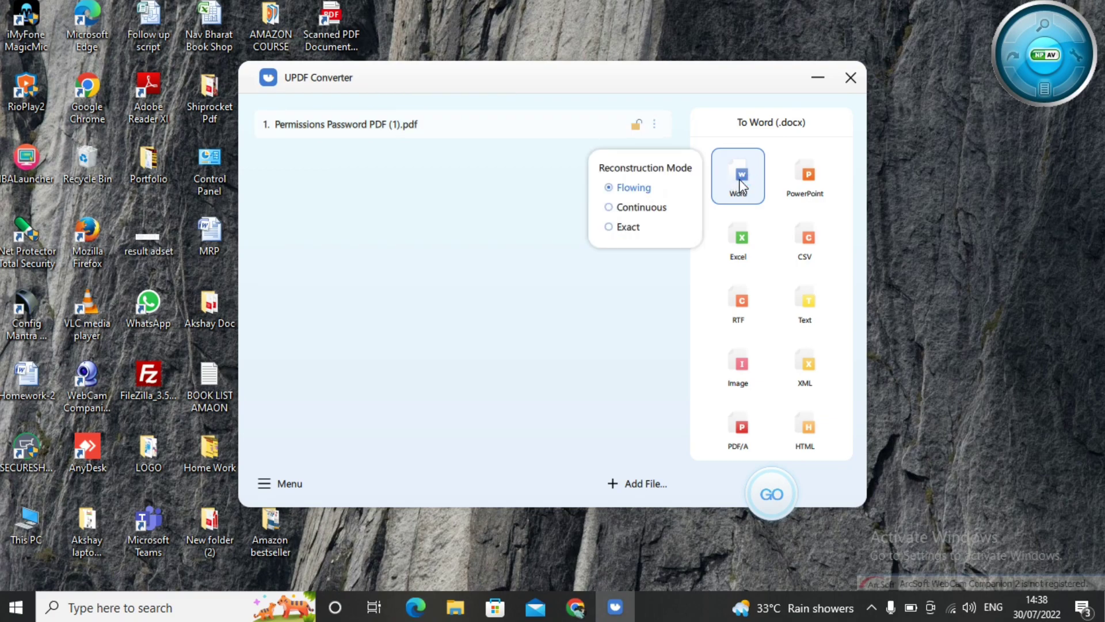
pyautogui.click(771, 493)
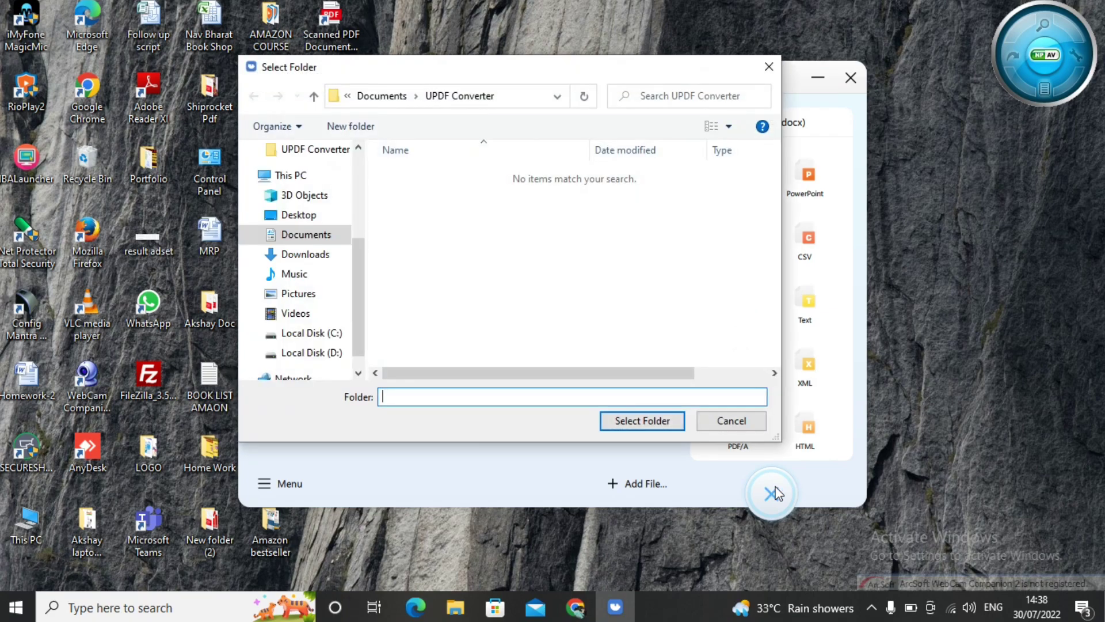
pyautogui.click(639, 426)
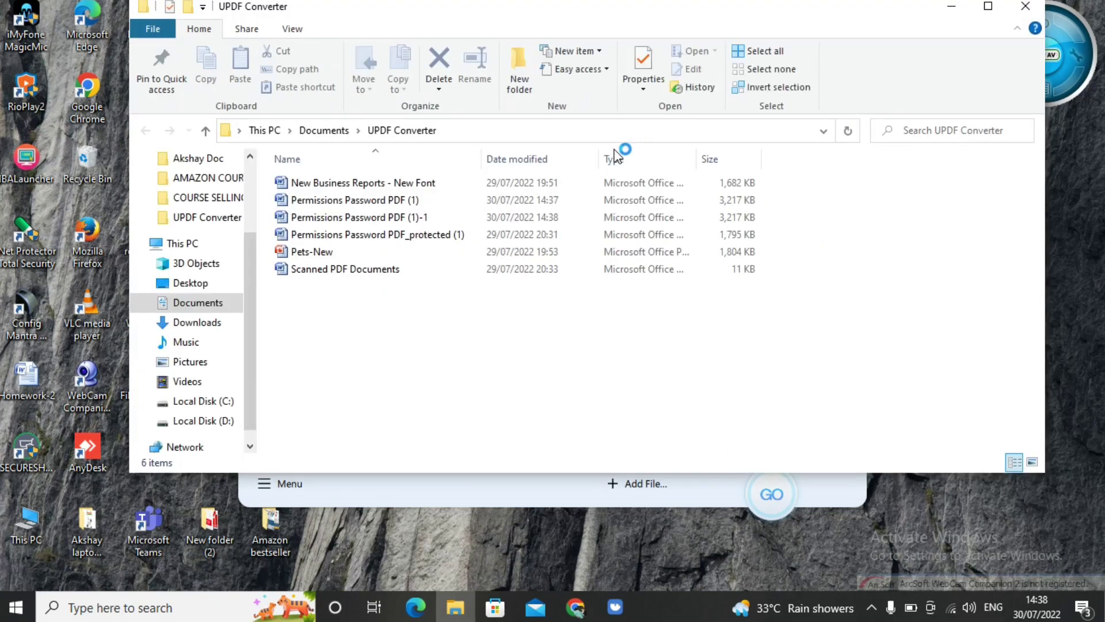
pyautogui.doubleClick(495, 200)
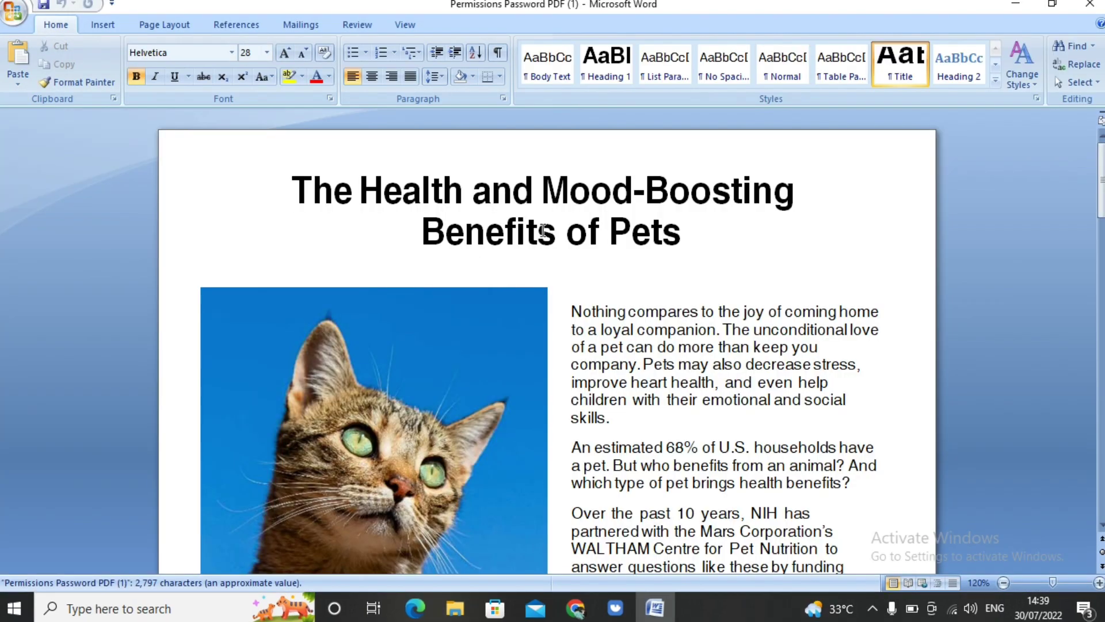
# - Append a first name followed by "tech" after the word "skills." in the paragraph beside the cat picture
pyautogui.click(573, 285)
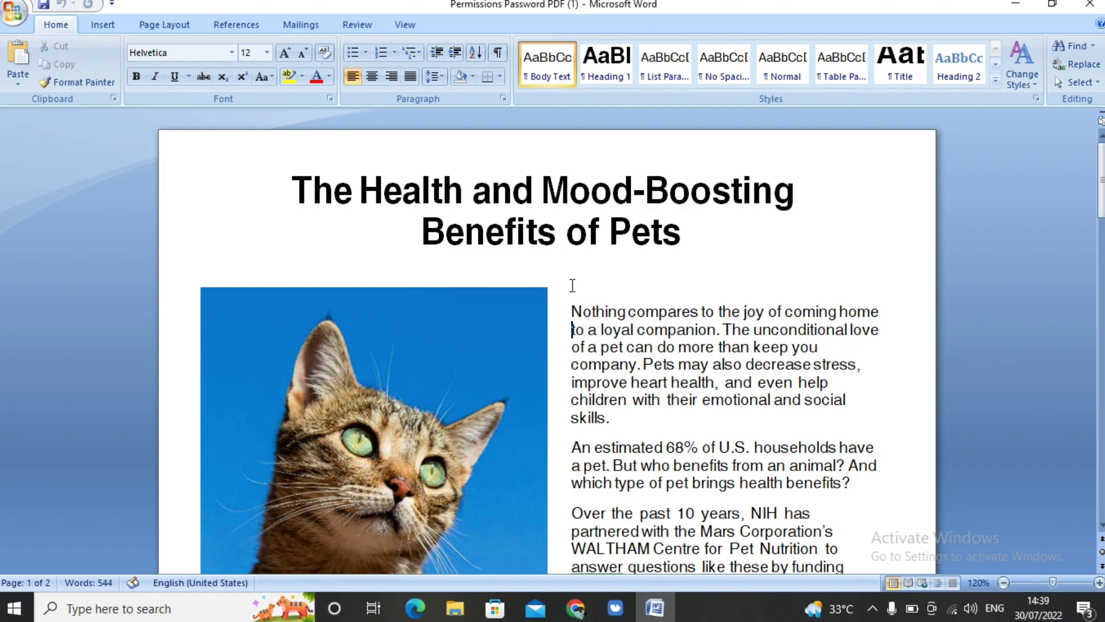
pyautogui.scroll(-1, 573, 285)
pyautogui.press('Down')
pyautogui.press('Down')
pyautogui.press('Down')
pyautogui.press('Down')
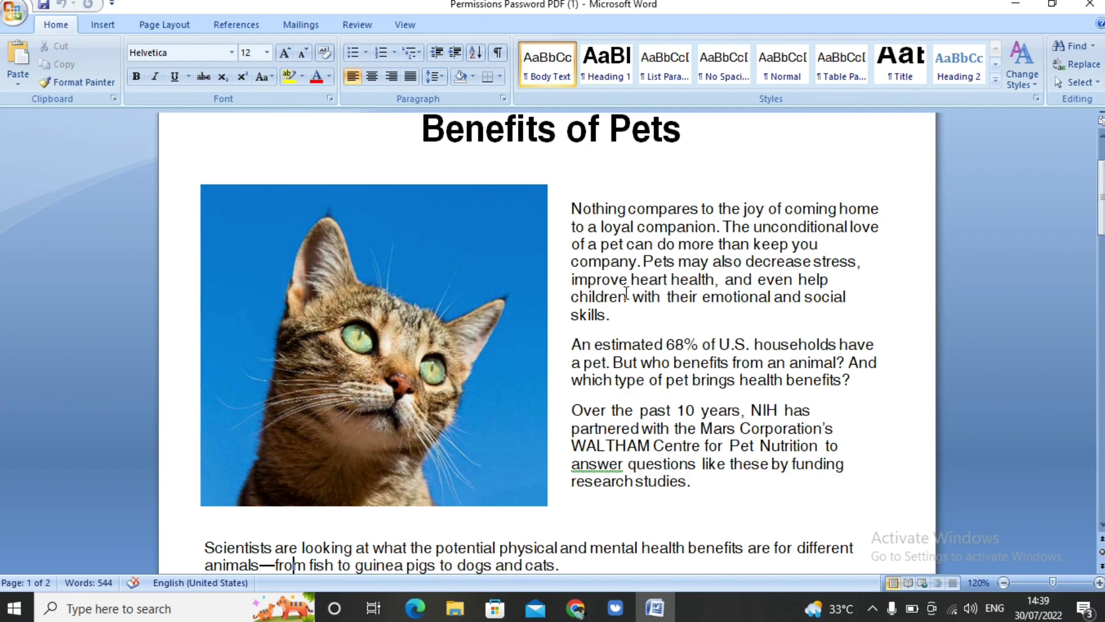
pyautogui.click(629, 313)
pyautogui.write('at tecy')
pyautogui.press('BackSpace')
pyautogui.write('h')
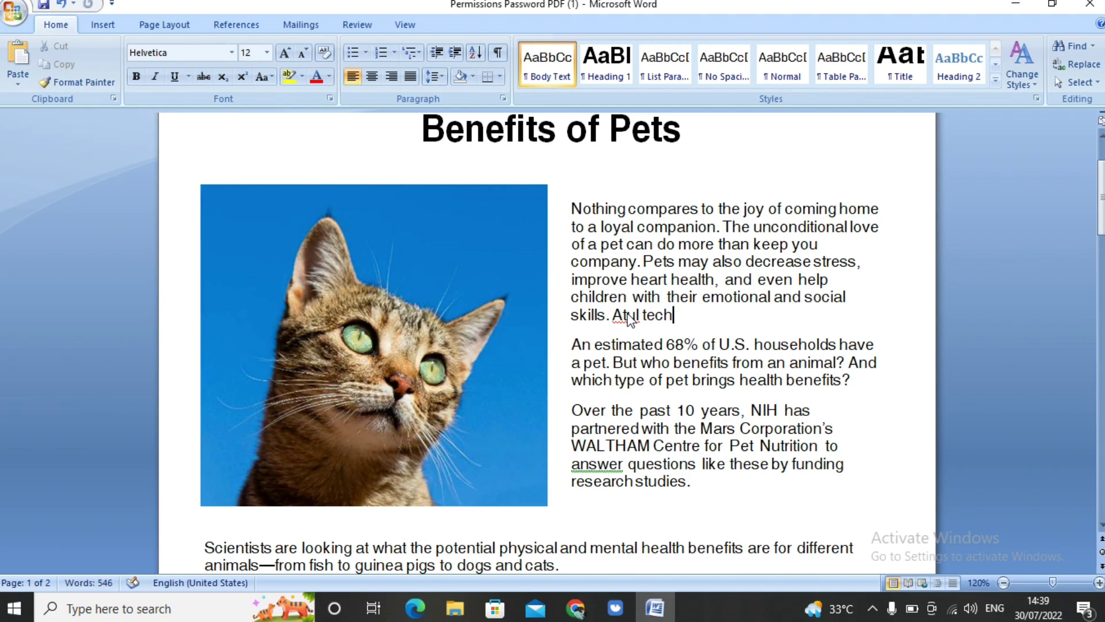
# - Examine the text and images on both pages of the converted document, then return to its beginning
pyautogui.press('Down')
pyautogui.press('Down')
pyautogui.press('Down')
pyautogui.press('Down')
pyautogui.press('Down')
pyautogui.press('Down')
pyautogui.press('Down')
pyautogui.press('Down')
pyautogui.press('Down')
pyautogui.press('Down')
pyautogui.press('Down')
pyautogui.press('Down')
pyautogui.press('Down')
pyautogui.press('Down')
pyautogui.press('Down')
pyautogui.press('Down')
pyautogui.press('Down')
pyautogui.press('Down')
pyautogui.press('Down')
pyautogui.press('Down')
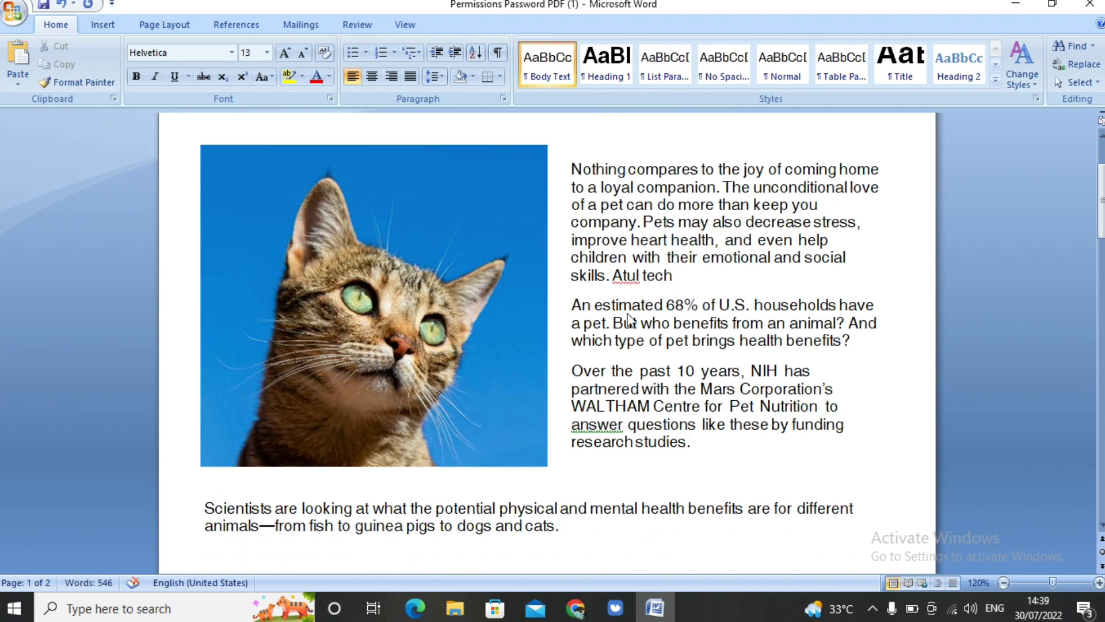
pyautogui.press('Down')
pyautogui.press('Down')
pyautogui.press('Down')
pyautogui.press('Down')
pyautogui.press('Down')
pyautogui.press('Down')
pyautogui.press('Down')
pyautogui.press('Down')
pyautogui.press('Down')
pyautogui.press('Down')
pyautogui.press('Down')
pyautogui.press('Down')
pyautogui.press('Down')
pyautogui.press('Down')
pyautogui.press('Down')
pyautogui.press('Down')
pyautogui.press('Down')
pyautogui.press('Down')
pyautogui.press('Down')
pyautogui.press('Down')
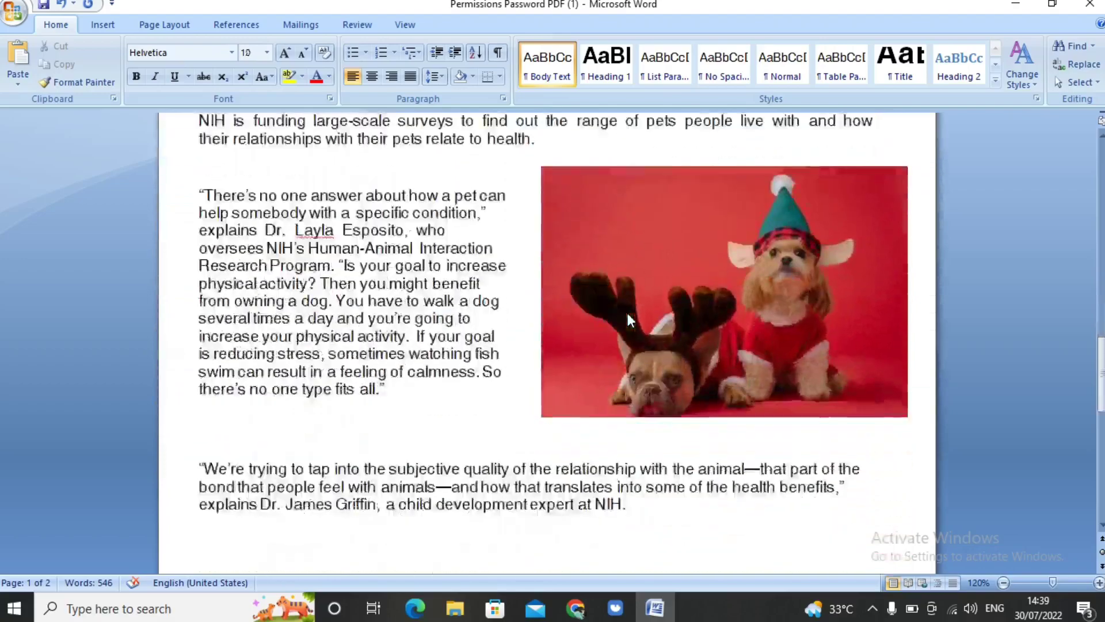
pyautogui.press('Down')
pyautogui.press('Down')
pyautogui.press('Down')
pyautogui.press('Down')
pyautogui.press('Down')
pyautogui.press('Down')
pyautogui.press('Down')
pyautogui.press('Down')
pyautogui.press('Down')
pyautogui.press('Down')
pyautogui.press('Down')
pyautogui.press('Down')
pyautogui.press('Down')
pyautogui.press('Down')
pyautogui.press('Down')
pyautogui.press('Down')
pyautogui.press('Down')
pyautogui.press('Down')
pyautogui.press('Down')
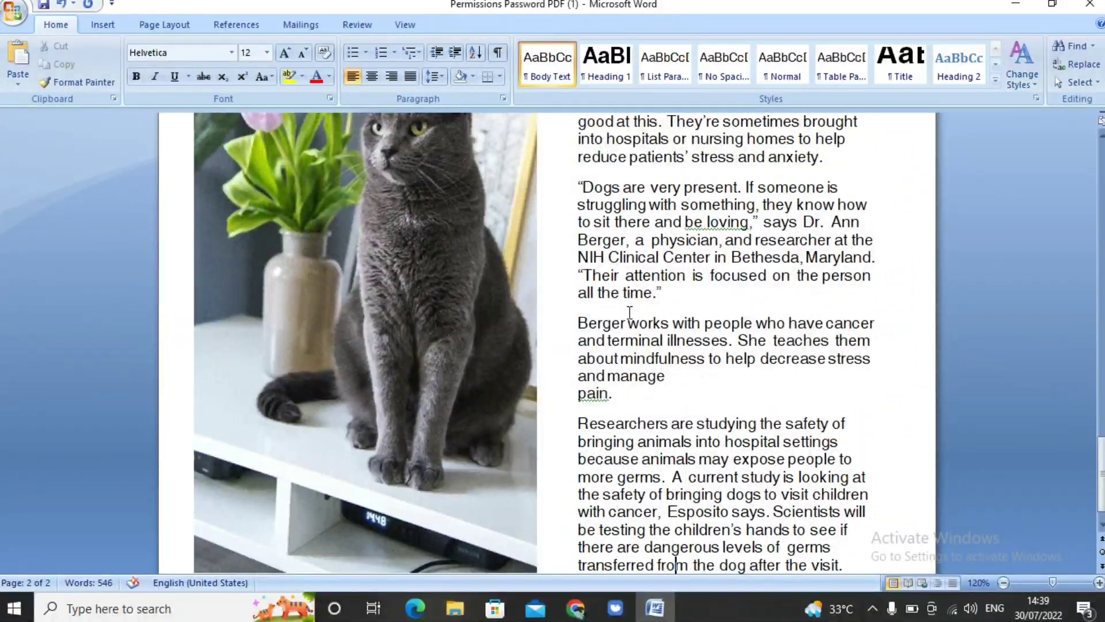
pyautogui.press('pageup')
pyautogui.press('pageup')
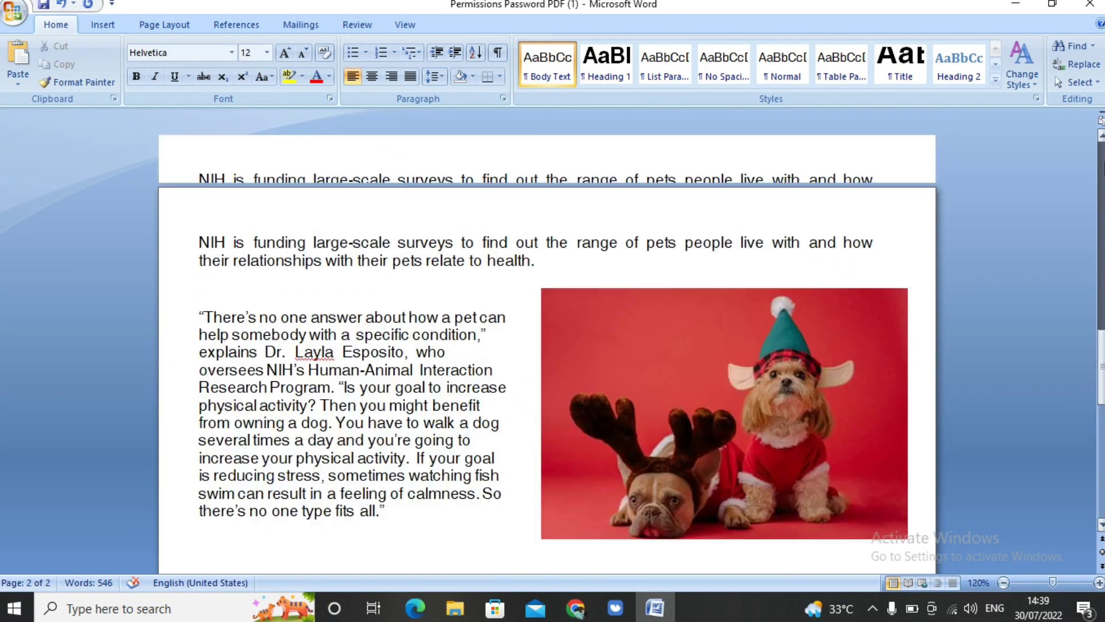
pyautogui.hotkey('ctrl', 'Home')
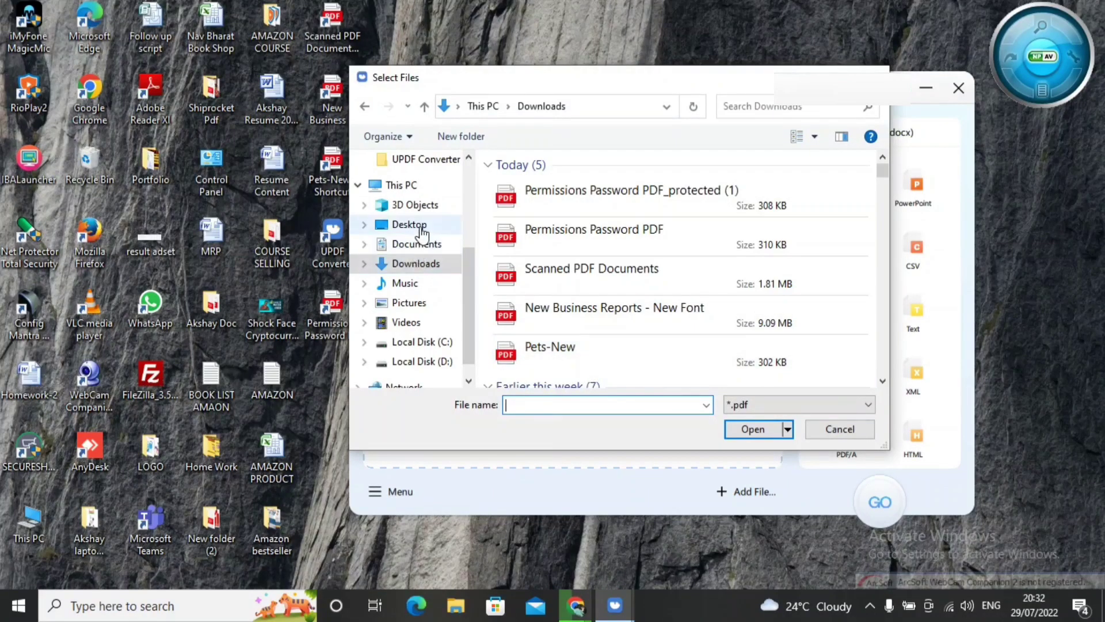
# - Add the Scanned PDF Documents shortcut from the desktop to the converter's file list
pyautogui.click(409, 225)
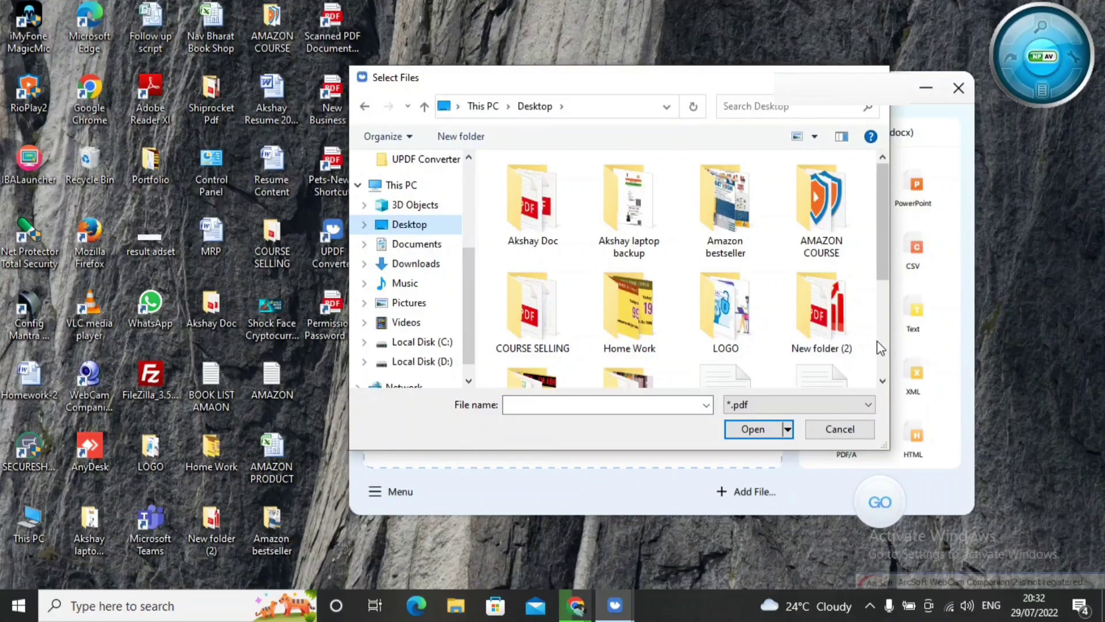
pyautogui.scroll(-3, 884, 344)
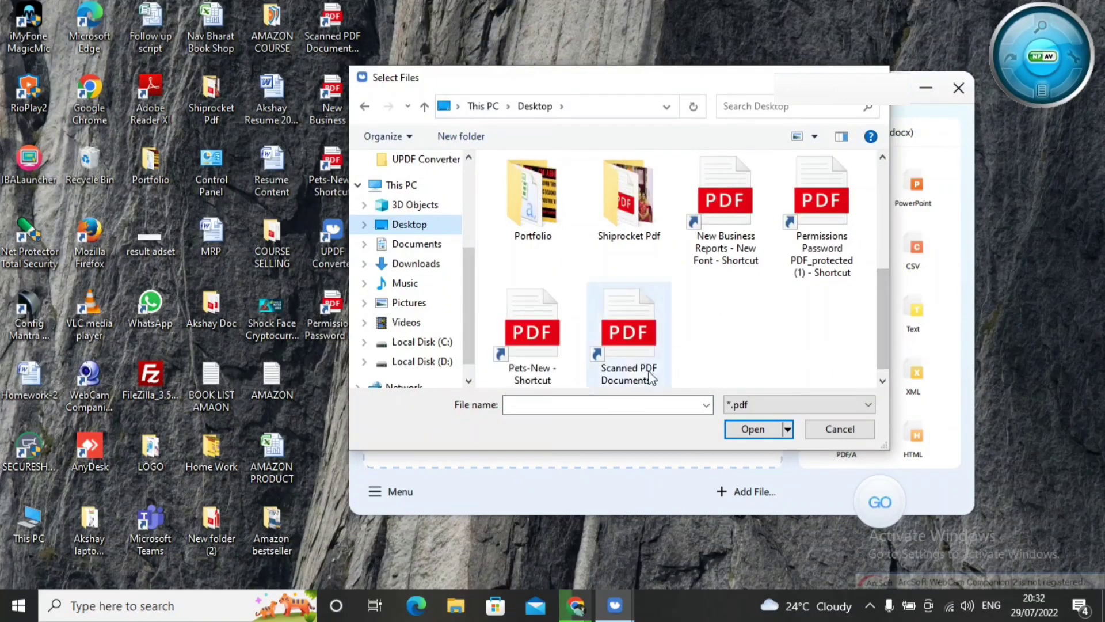
pyautogui.click(619, 369)
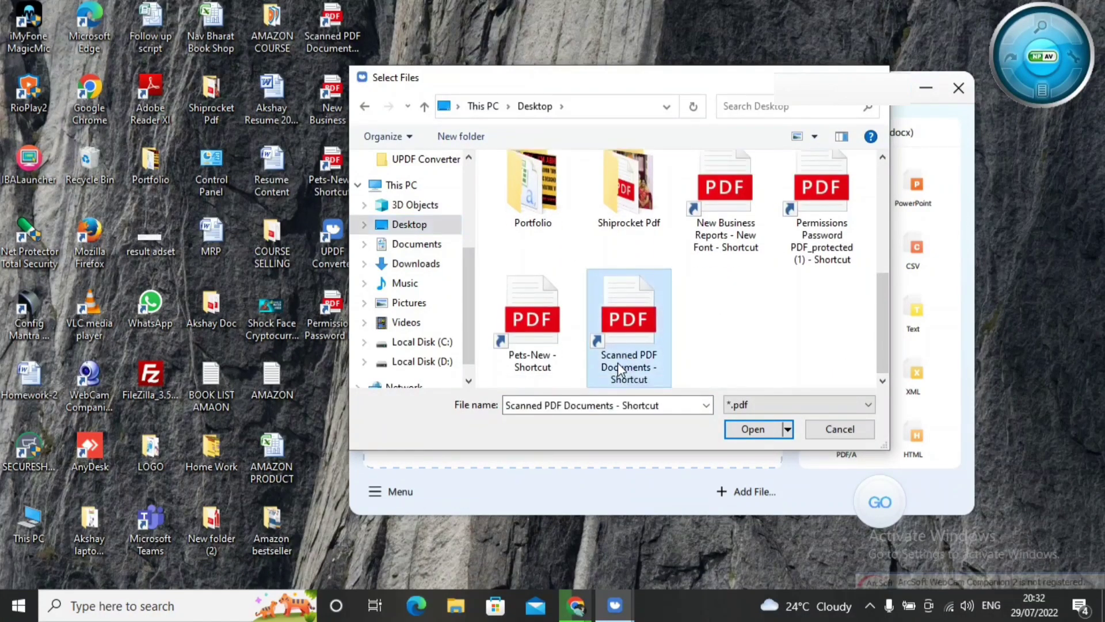
pyautogui.click(778, 431)
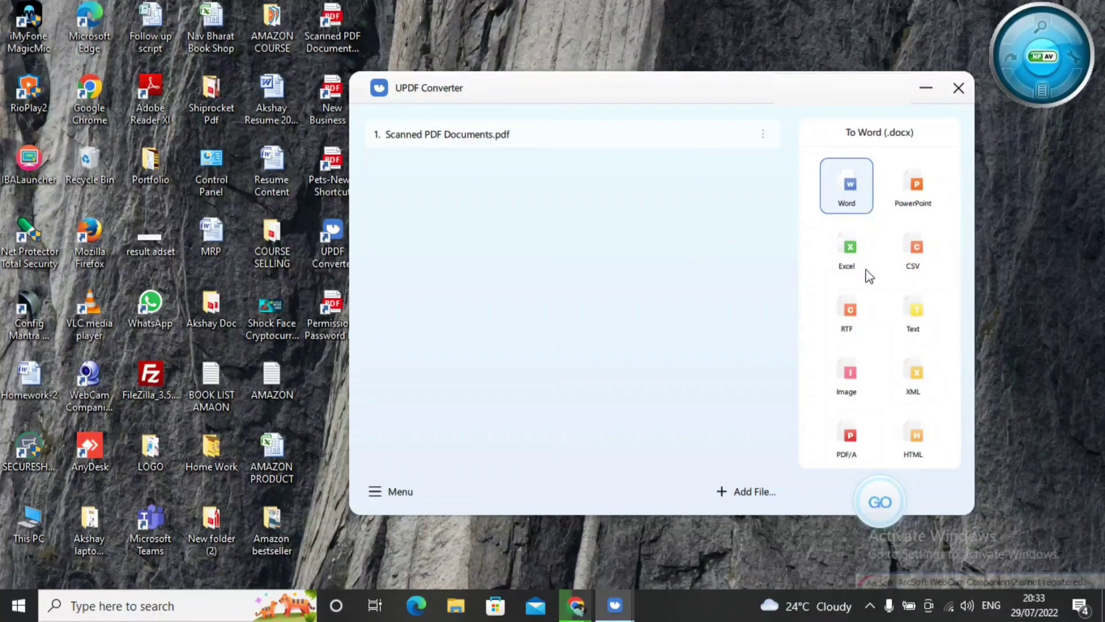
# - Enable OCR for the scanned PDF and convert it to Word in the UPDF Converter folder
pyautogui.click(763, 135)
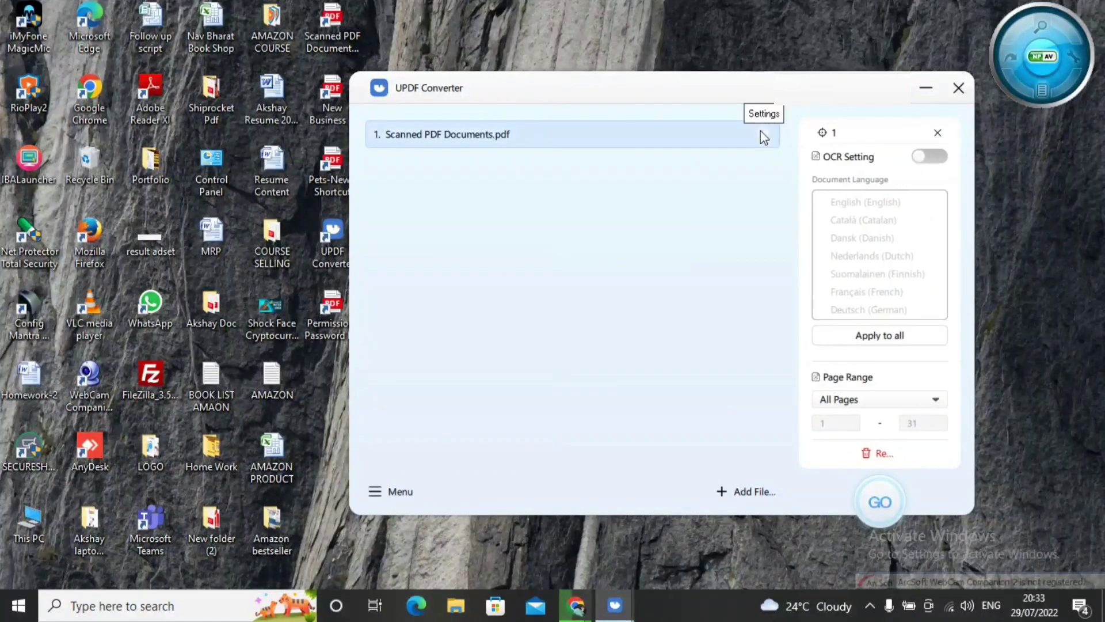
pyautogui.click(928, 157)
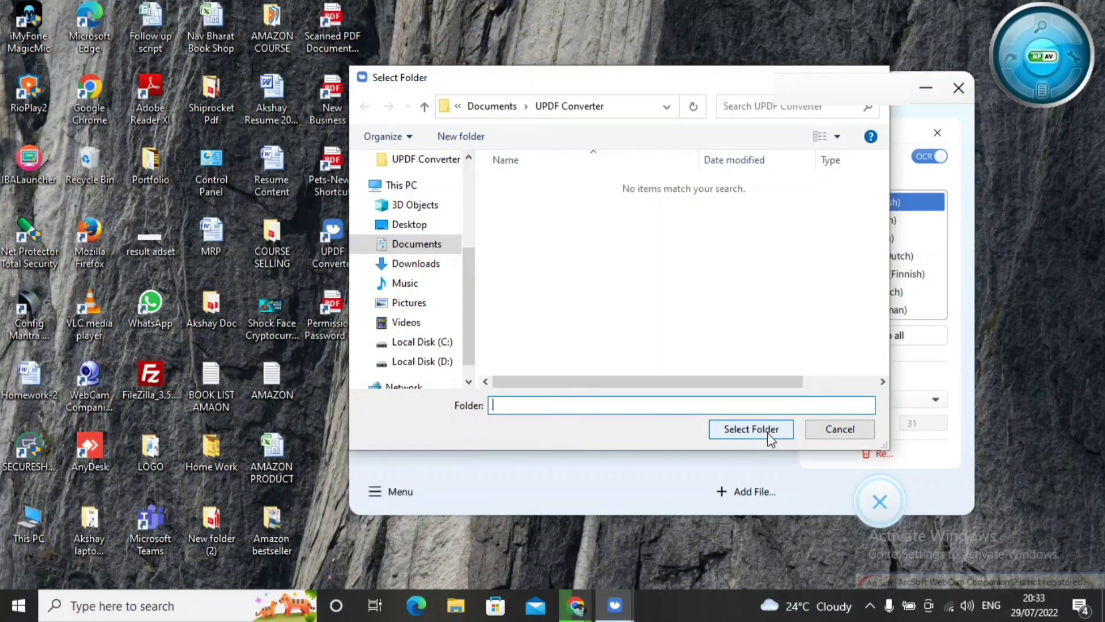
pyautogui.click(751, 428)
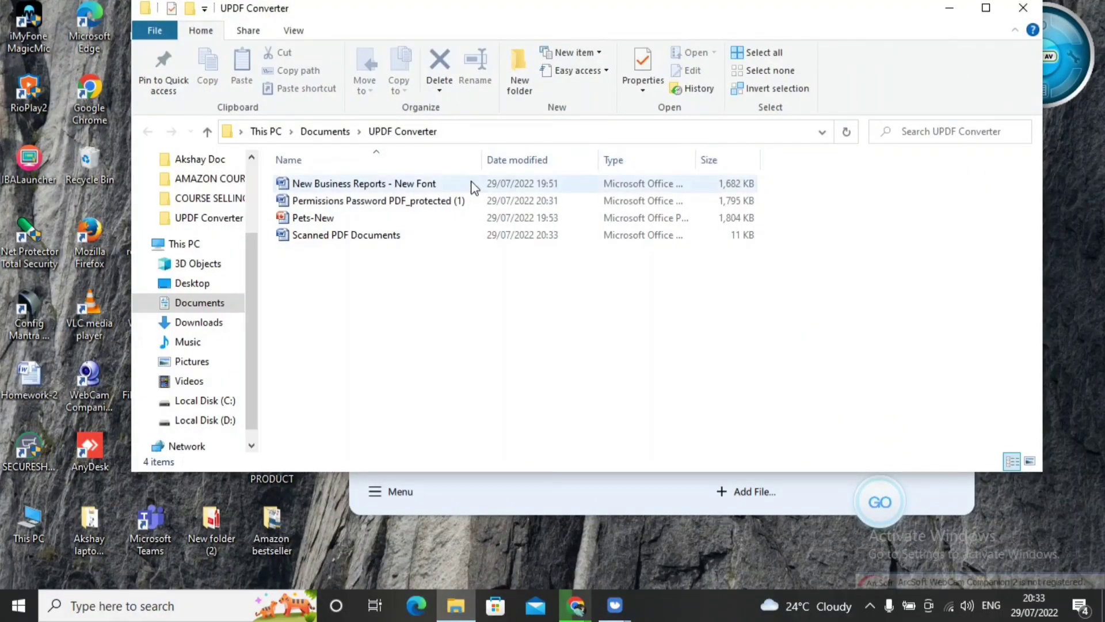
# - Open the converted Scanned PDF Documents file in Word and delete the first author's first name below the title
pyautogui.doubleClick(347, 235)
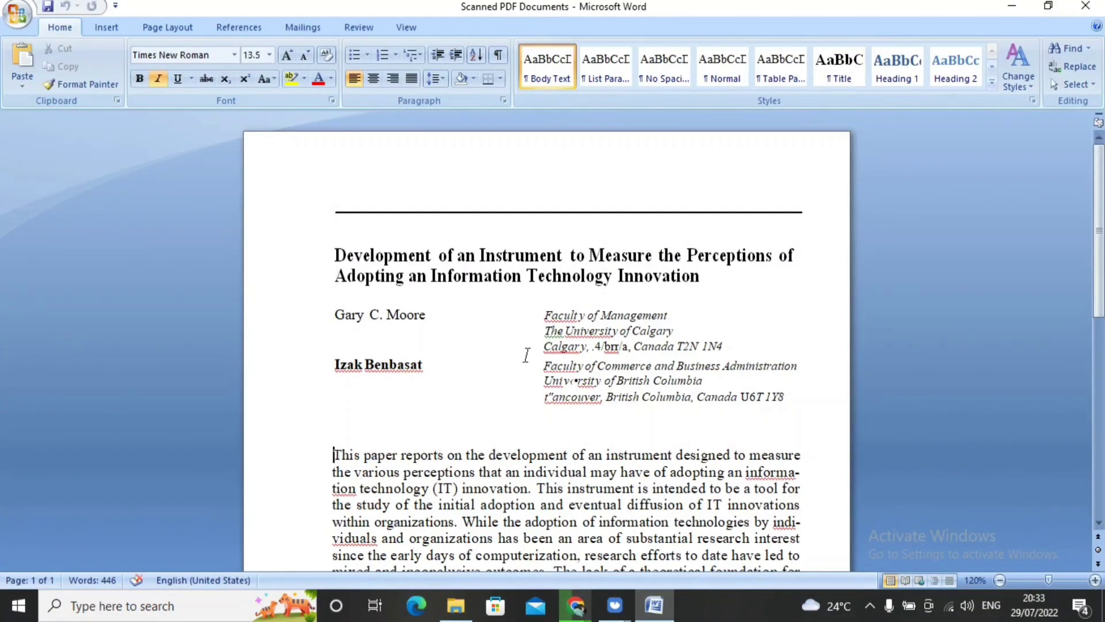
pyautogui.doubleClick(357, 314)
pyautogui.press('BackSpace')
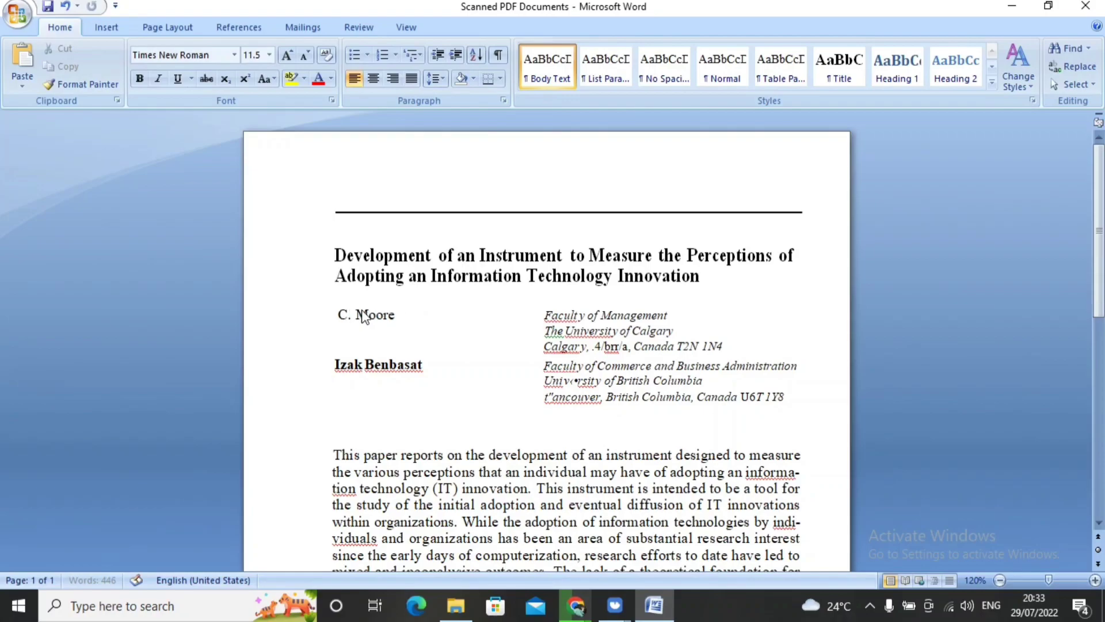
# - Enter a replacement first name before the initial and surname of the first author below the paper's title
pyautogui.write('atul tec')
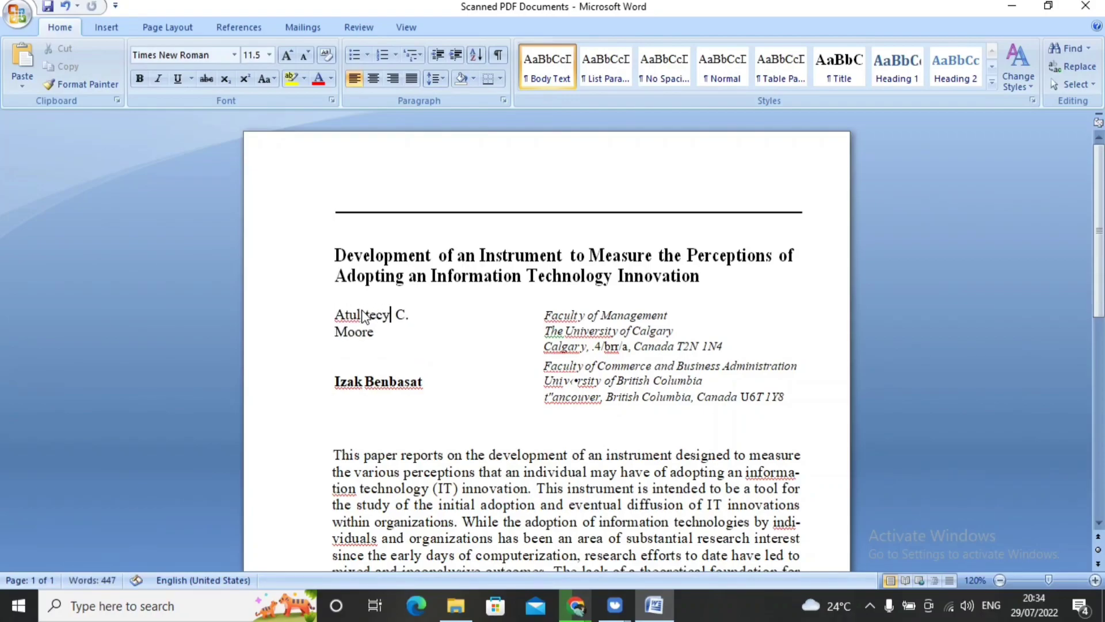
pyautogui.write('g')
pyautogui.press('BackSpace')
pyautogui.write('h')
pyautogui.click(459, 404)
pyautogui.press('Down')
pyautogui.scroll(-1, 459, 403)
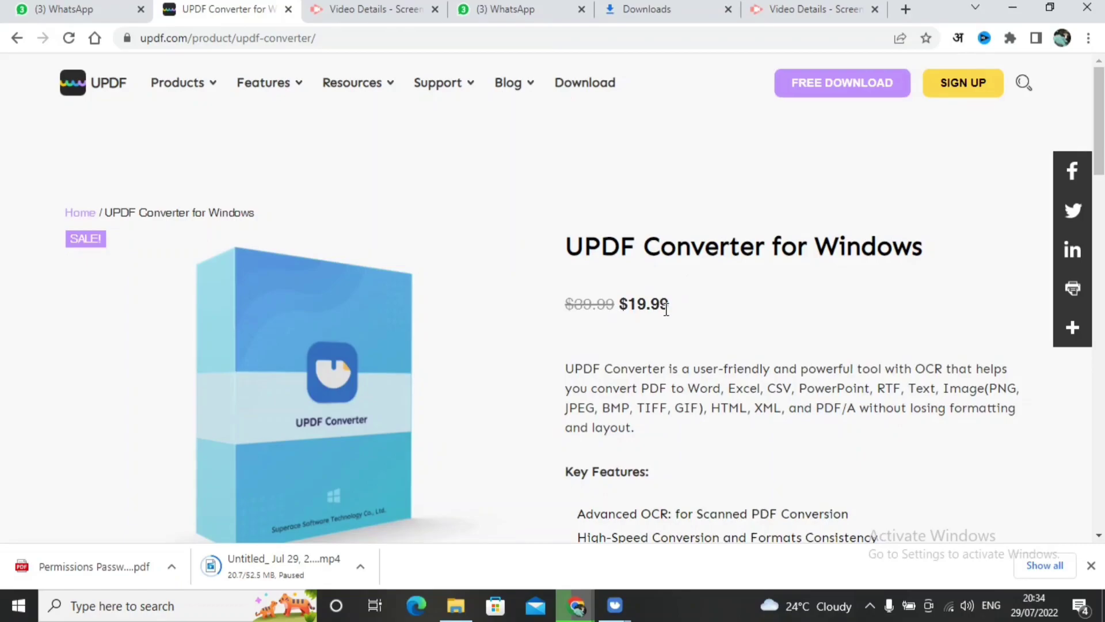
# - Switch to Chrome and examine the UPDF Converter for Windows product page from its price to the purchase options and description
pyautogui.scroll(-9, 666, 309)
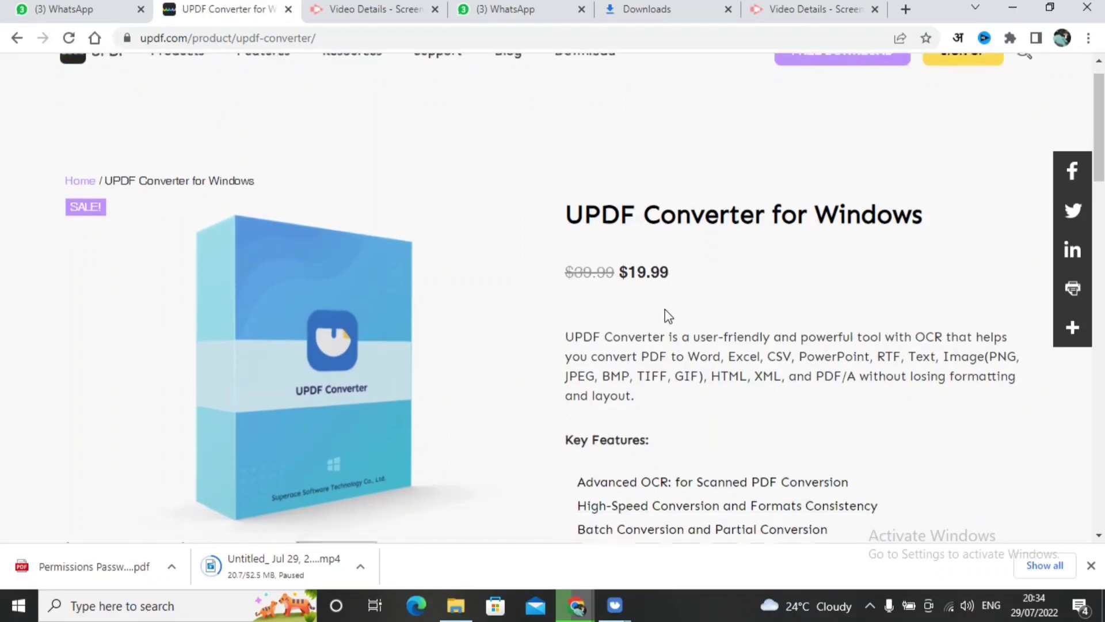
pyautogui.scroll(-4, 666, 311)
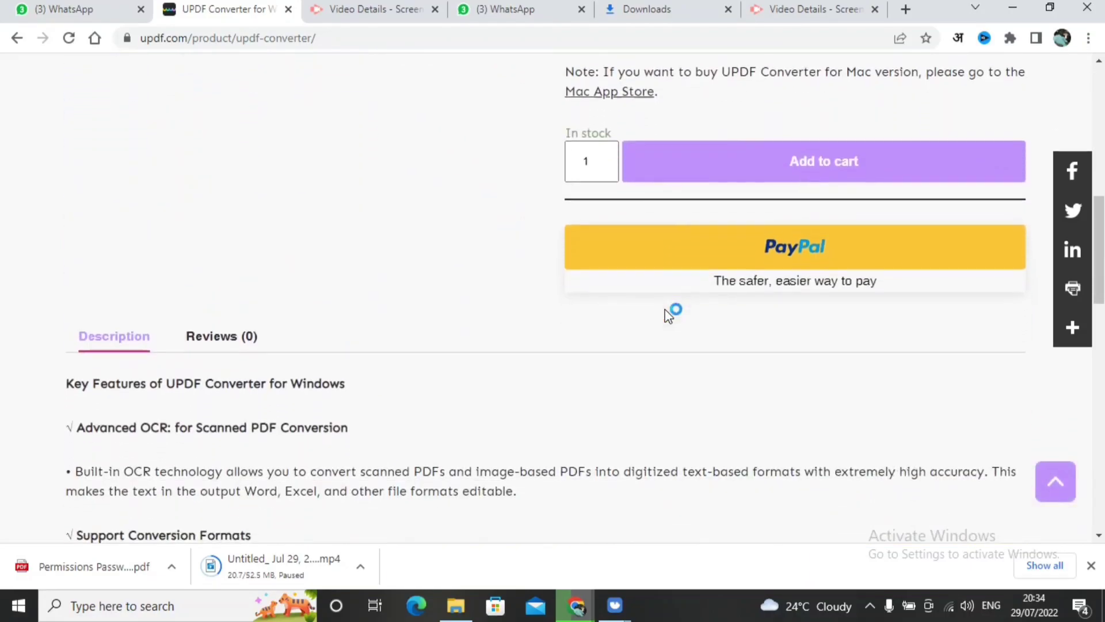
pyautogui.scroll(13, 666, 309)
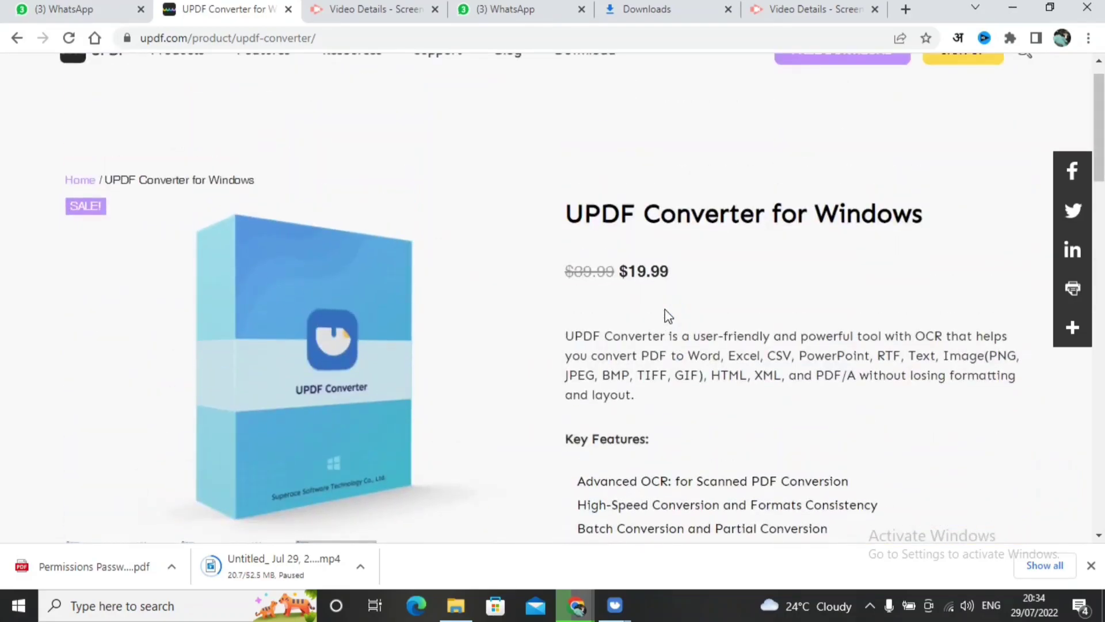
pyautogui.scroll(2, 668, 316)
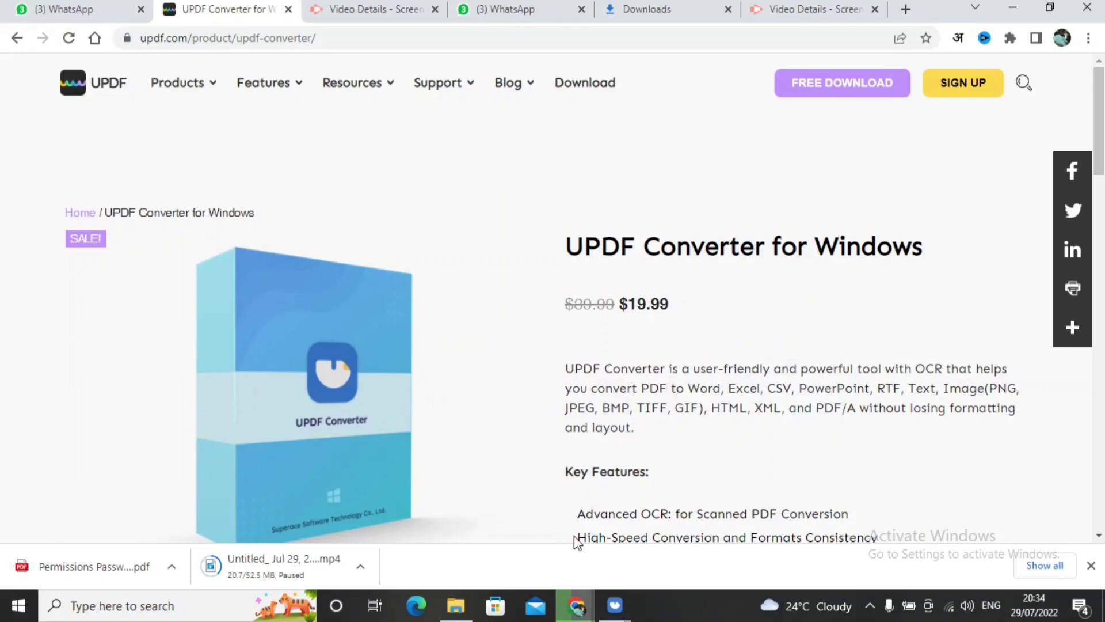
pyautogui.moveTo(586, 611)
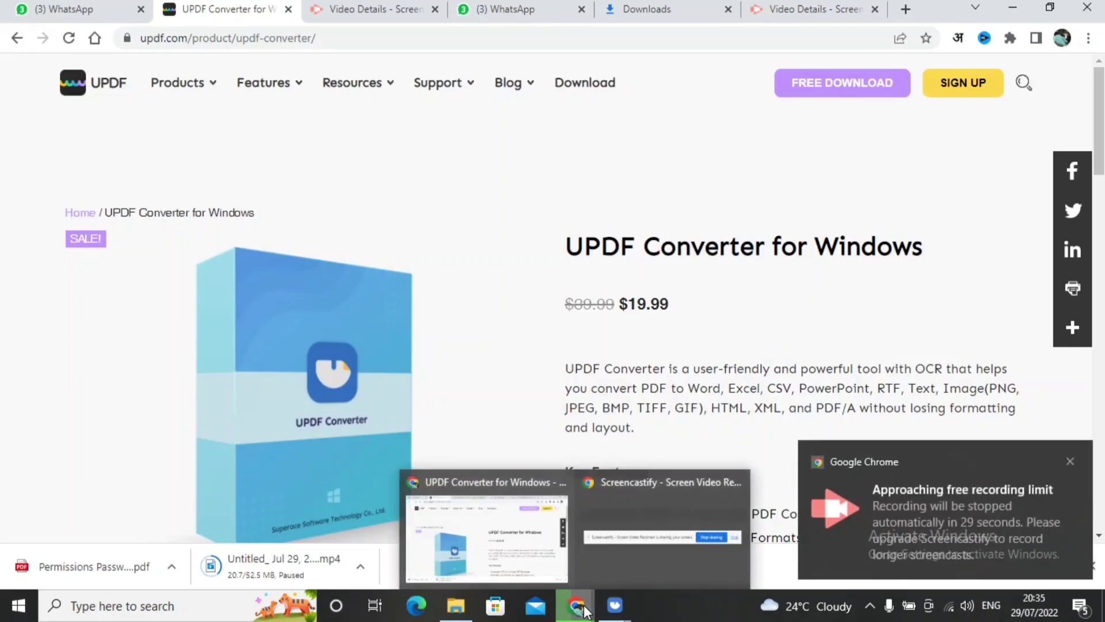